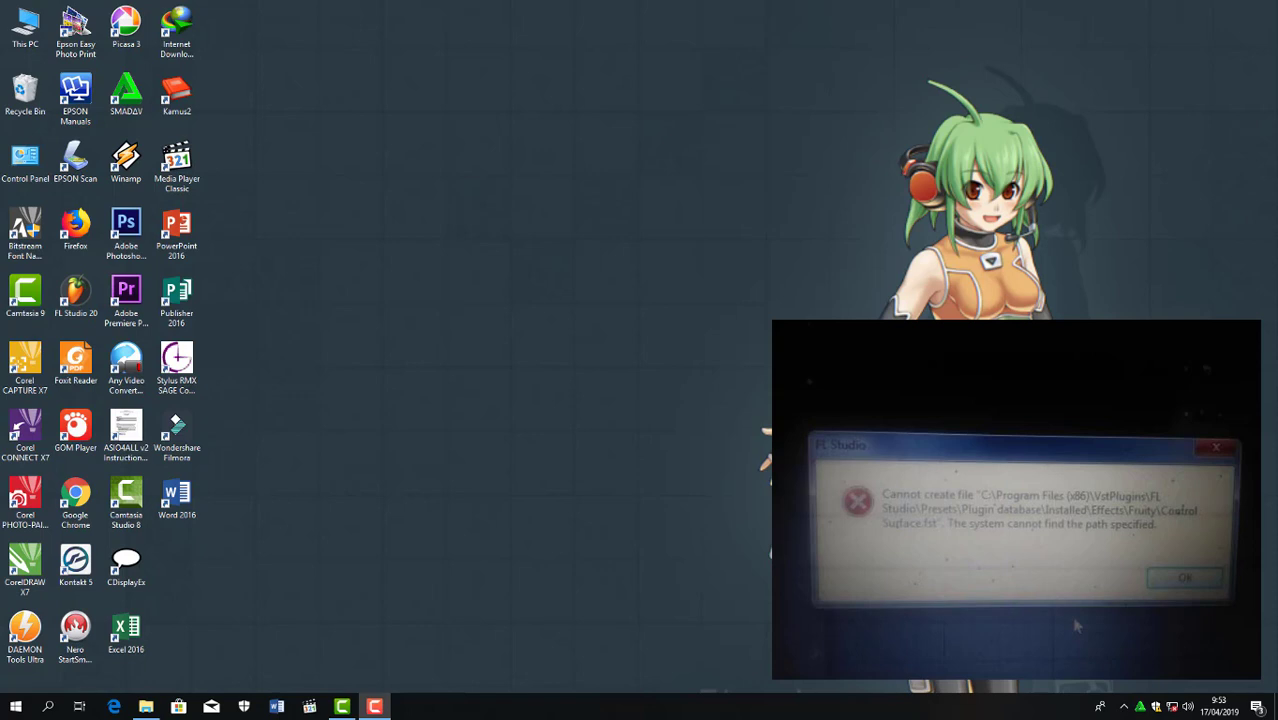
Launch FL Studio 20 from the desktop.
click(146, 707)
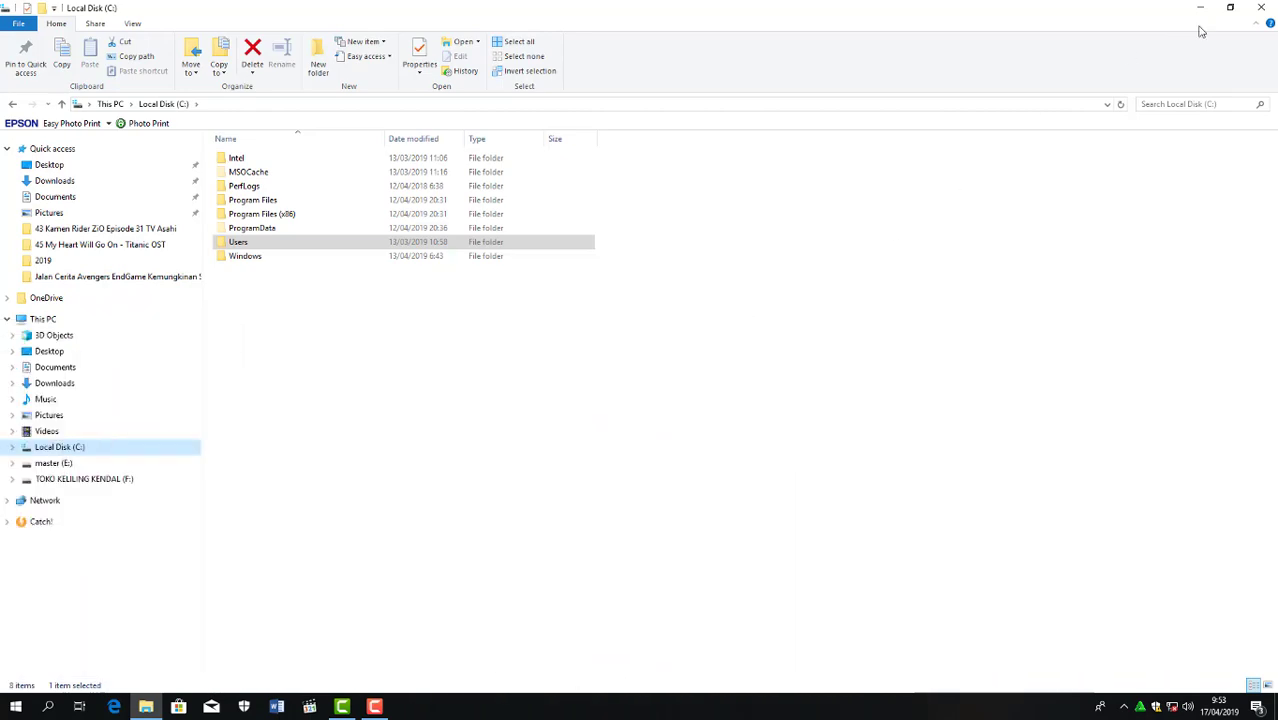
click(1201, 10)
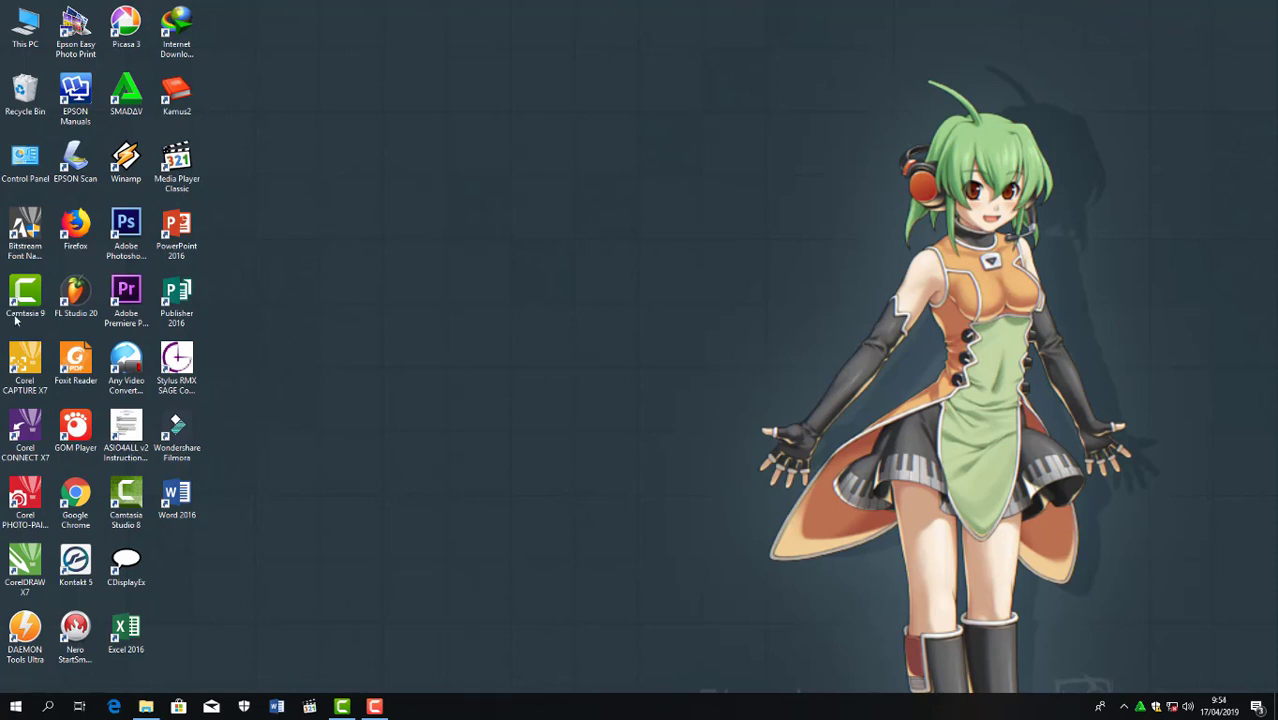
double_click(75, 293)
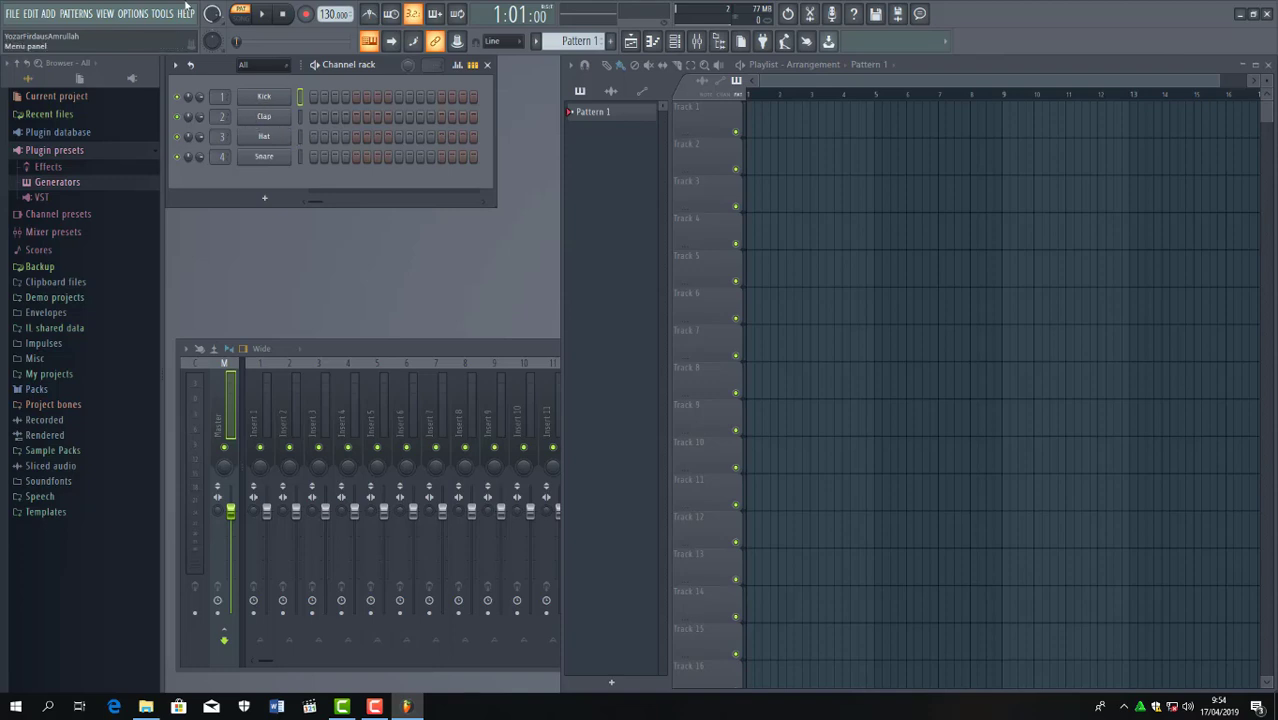
Preview the Kick and Hat channels in the channel rack and close the channel settings.
click(264, 97)
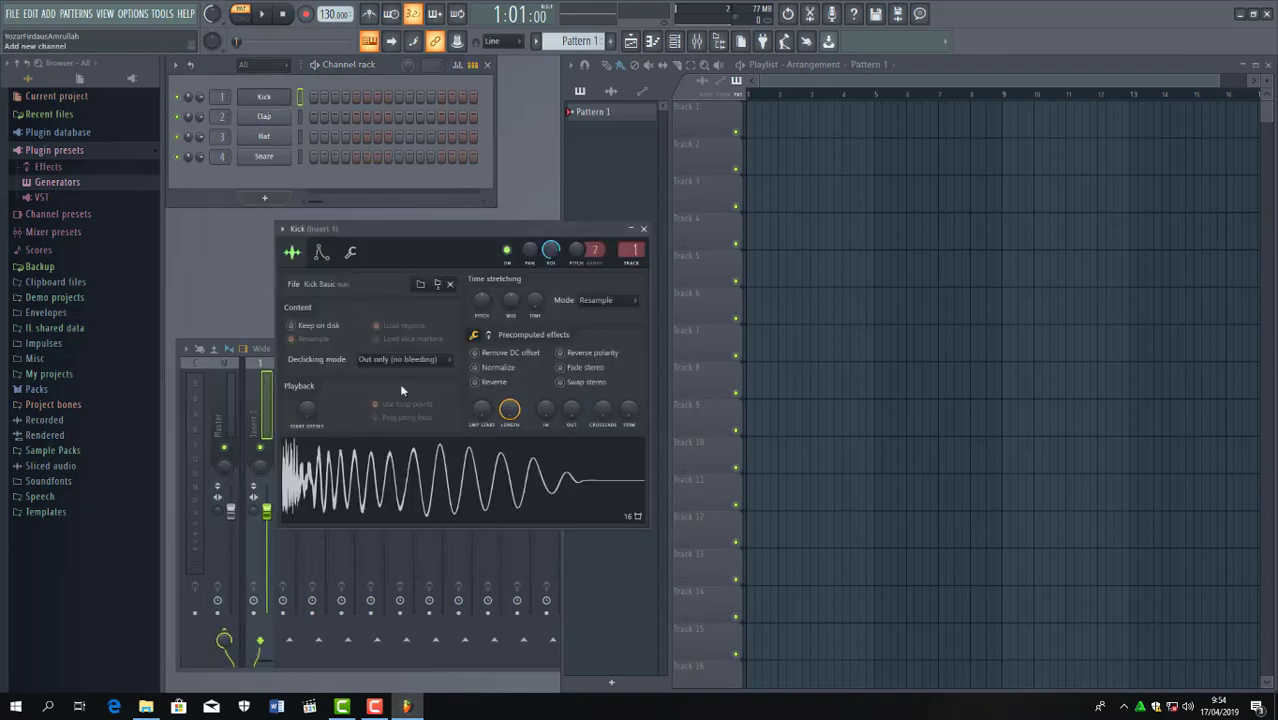
click(264, 136)
click(539, 125)
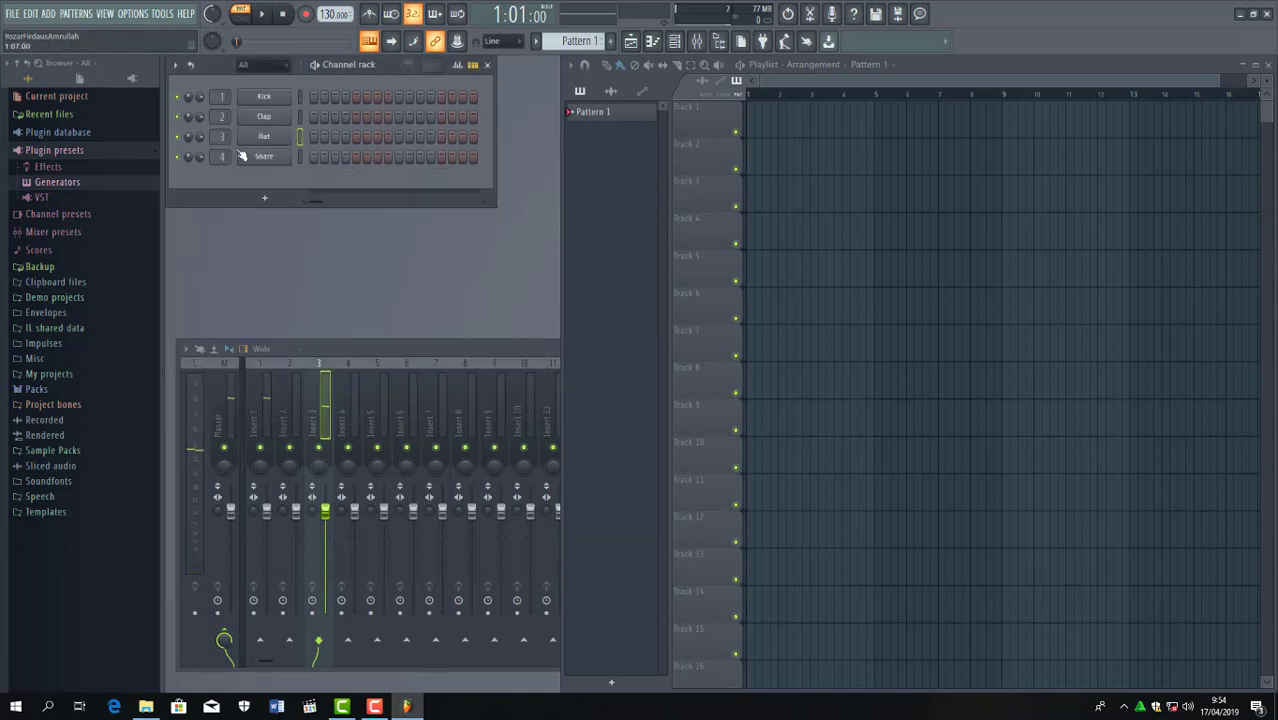
Add a Sytrus instrument channel and shift its plugin window aside.
click(48, 13)
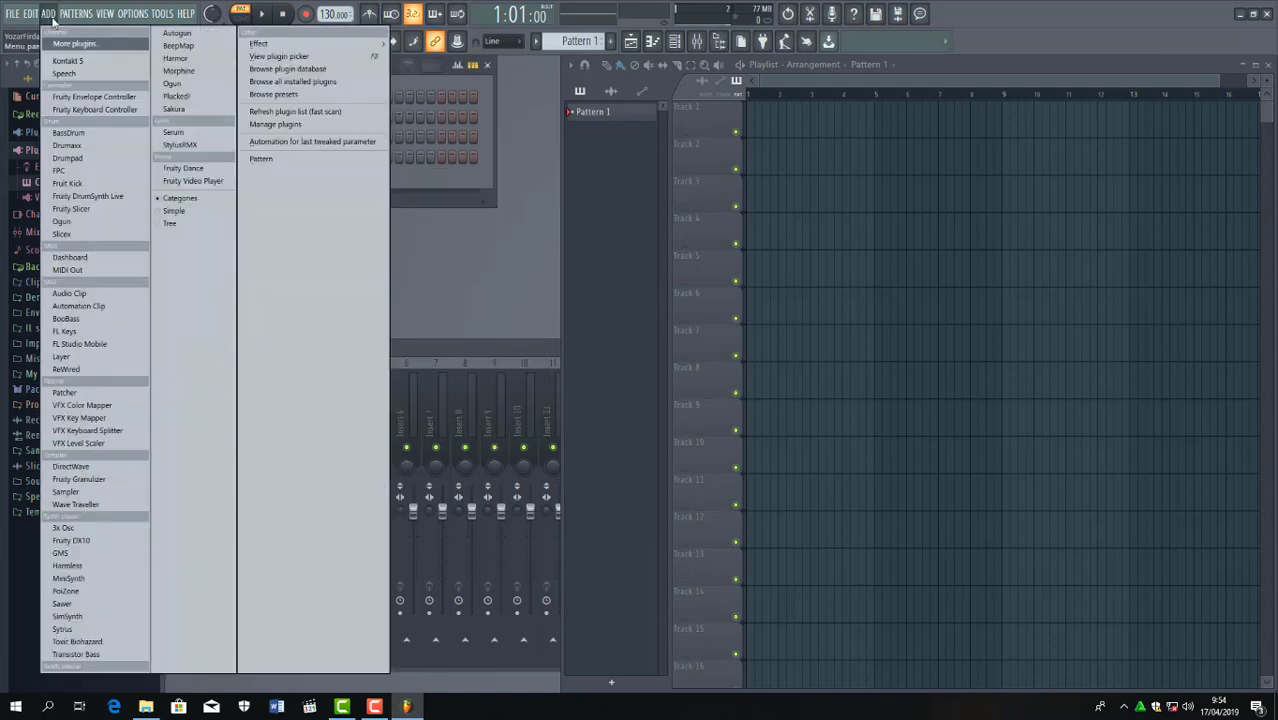
click(64, 629)
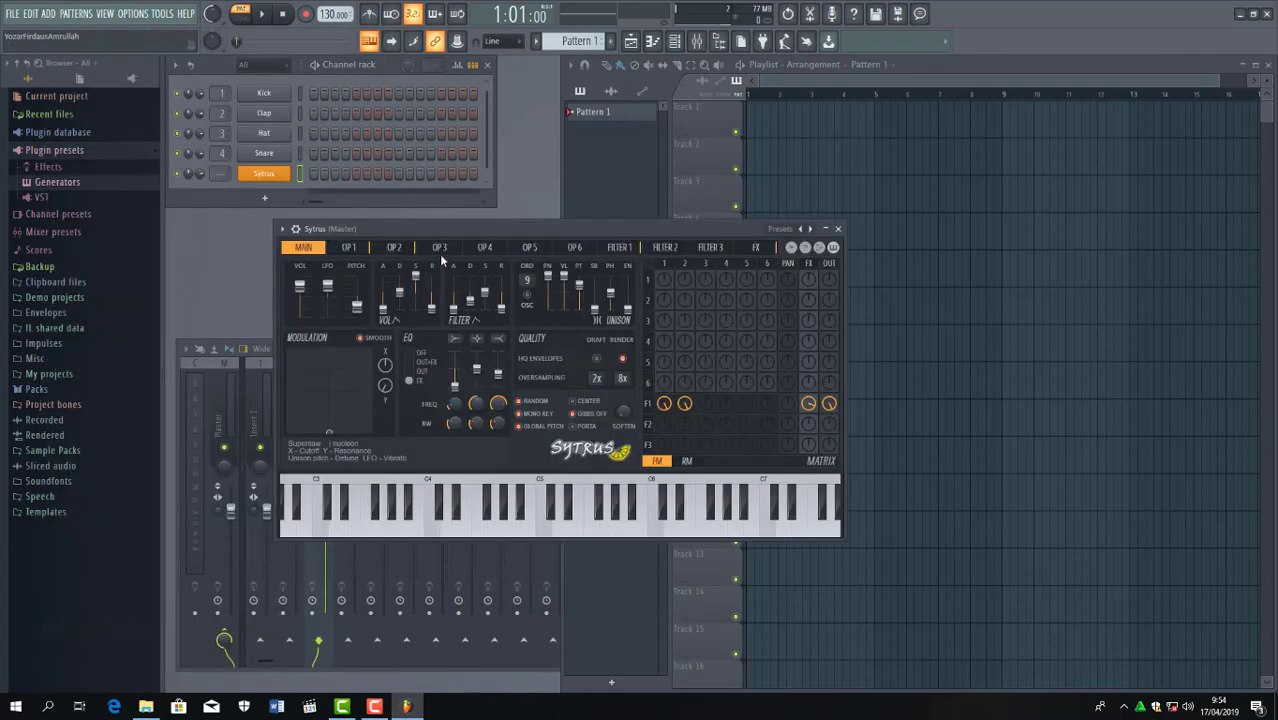
drag(519, 234, 435, 239)
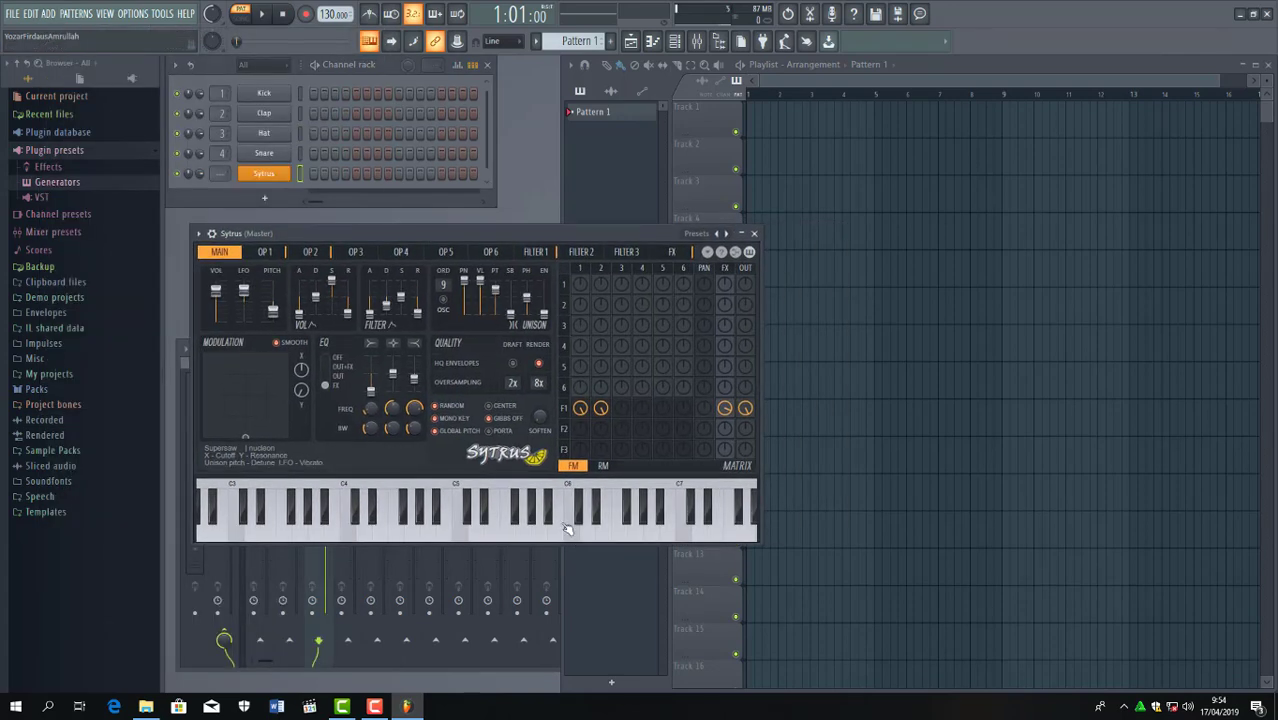
Play a few test notes on Sytrus and show its OP 1 settings.
key(b)
key(x)
click(265, 253)
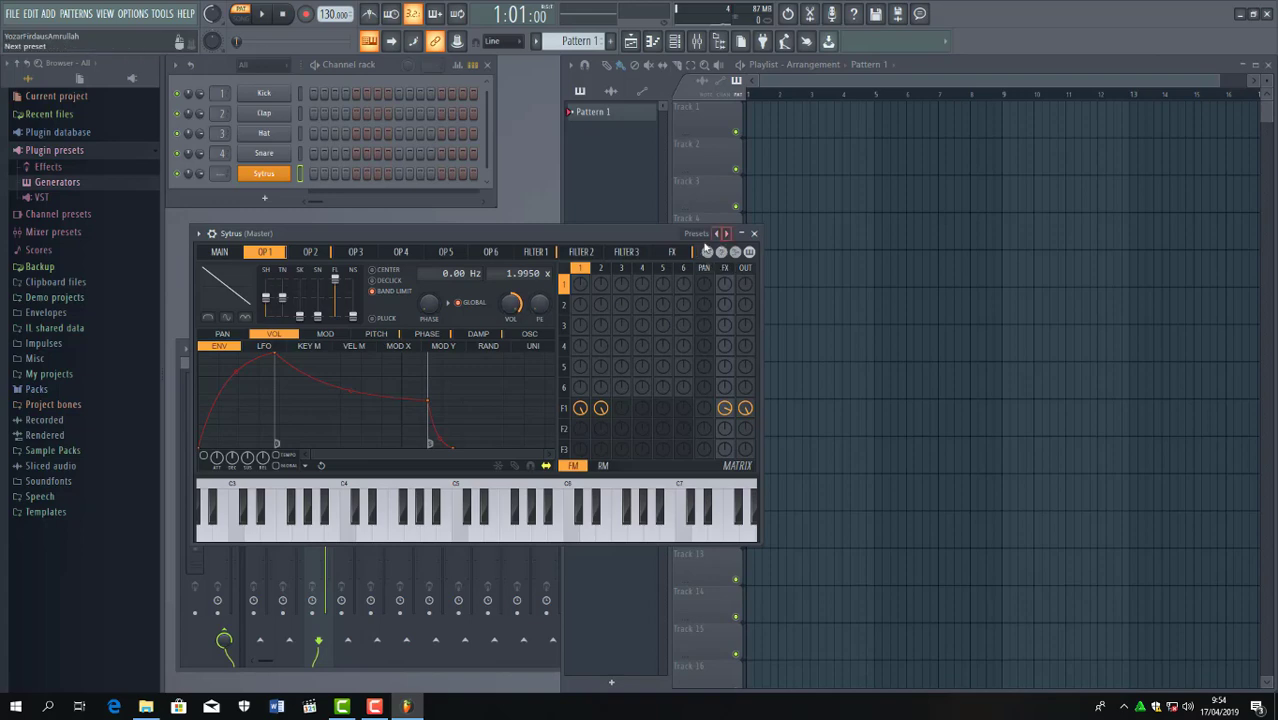
Load the Brittle pi preset in Sytrus and play test notes with it.
right_click(722, 237)
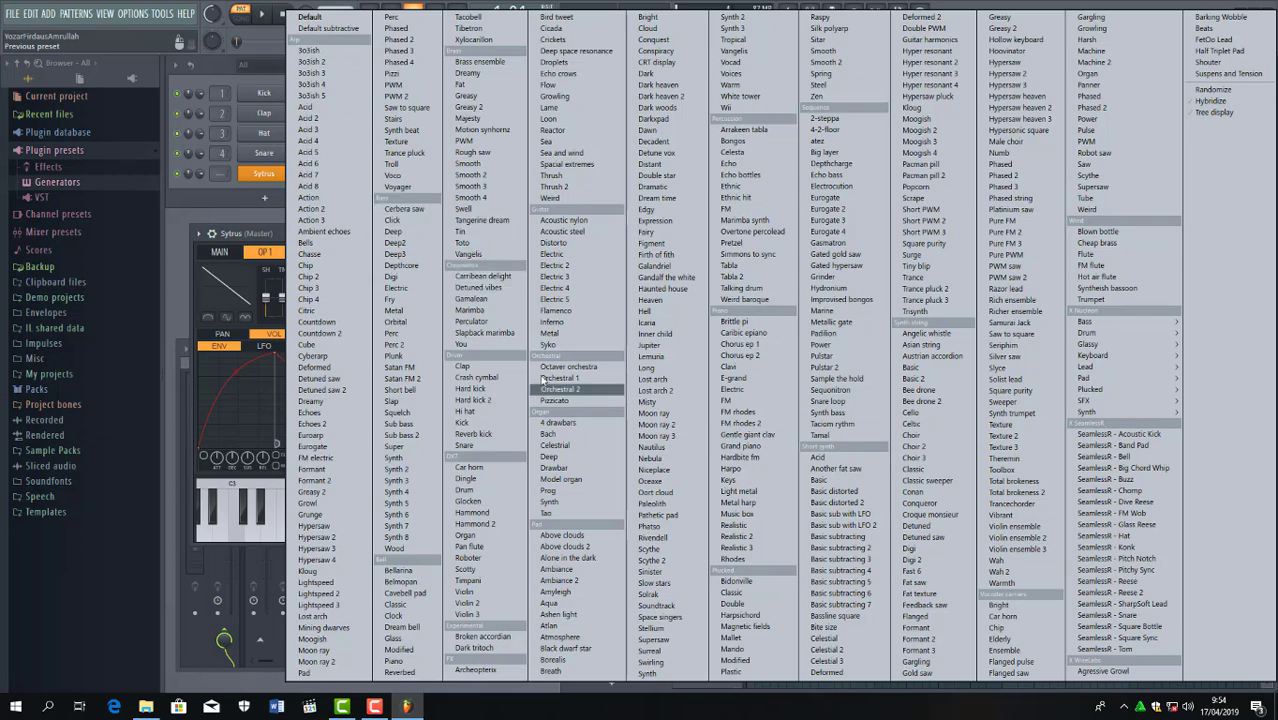
click(750, 328)
key(space)
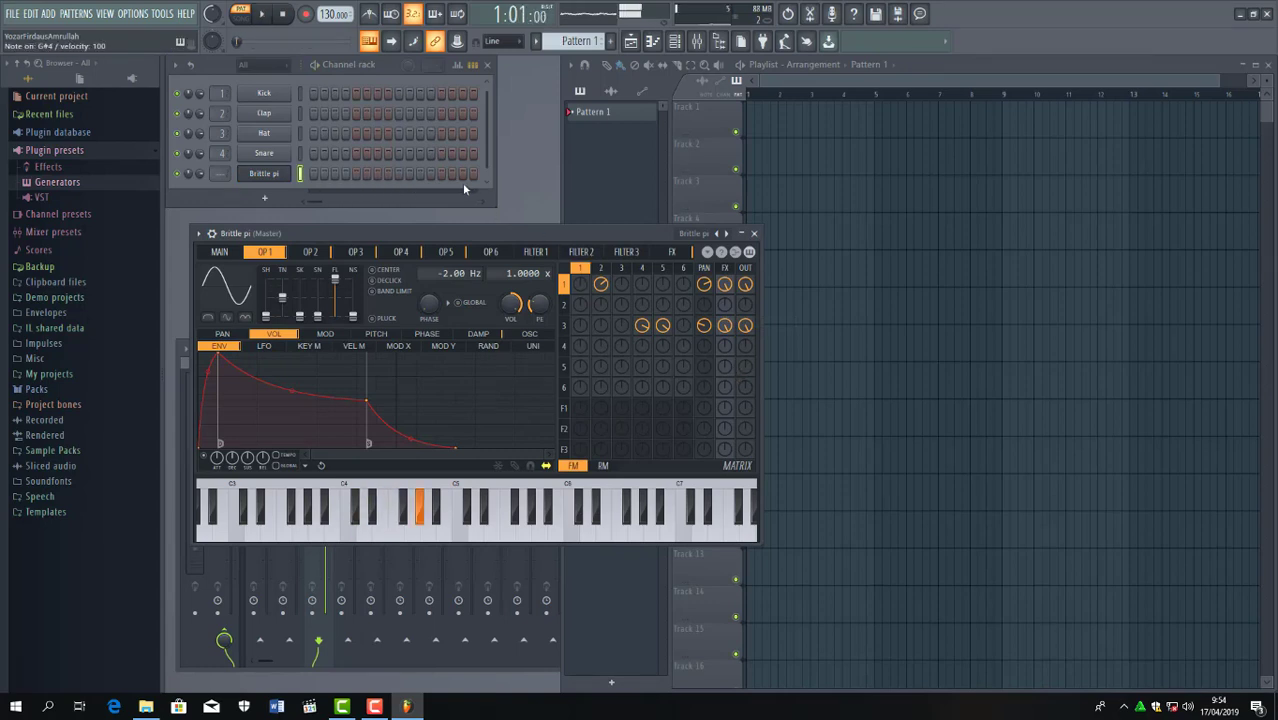
Switch Sytrus to the Blown bottle preset and audition it with several notes.
click(727, 234)
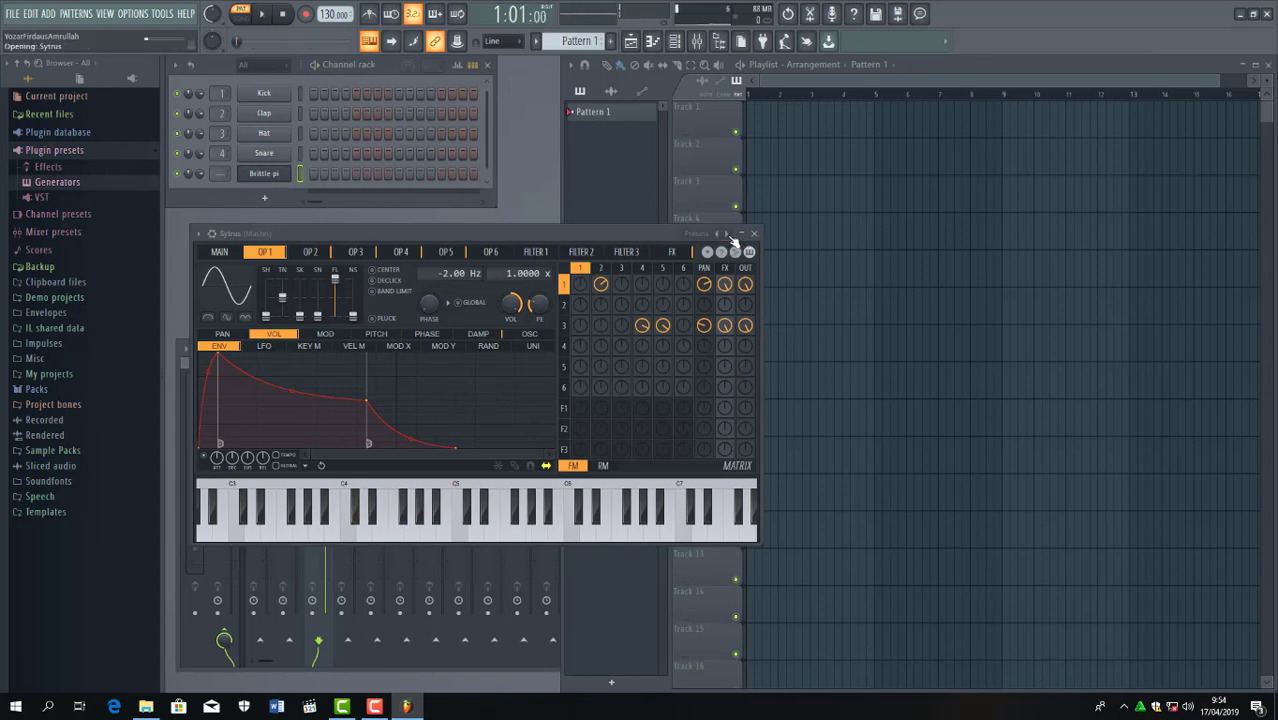
click(198, 233)
mouse_move(290, 277)
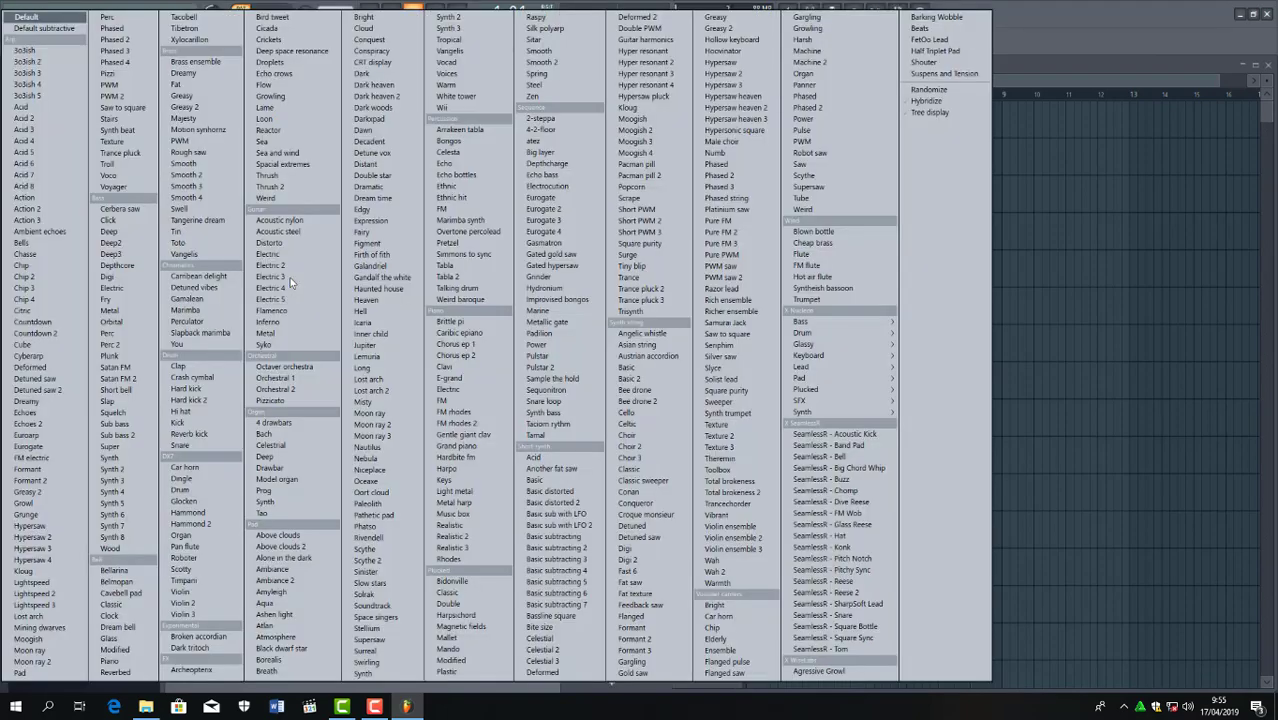
click(822, 233)
key(v)
key(x)
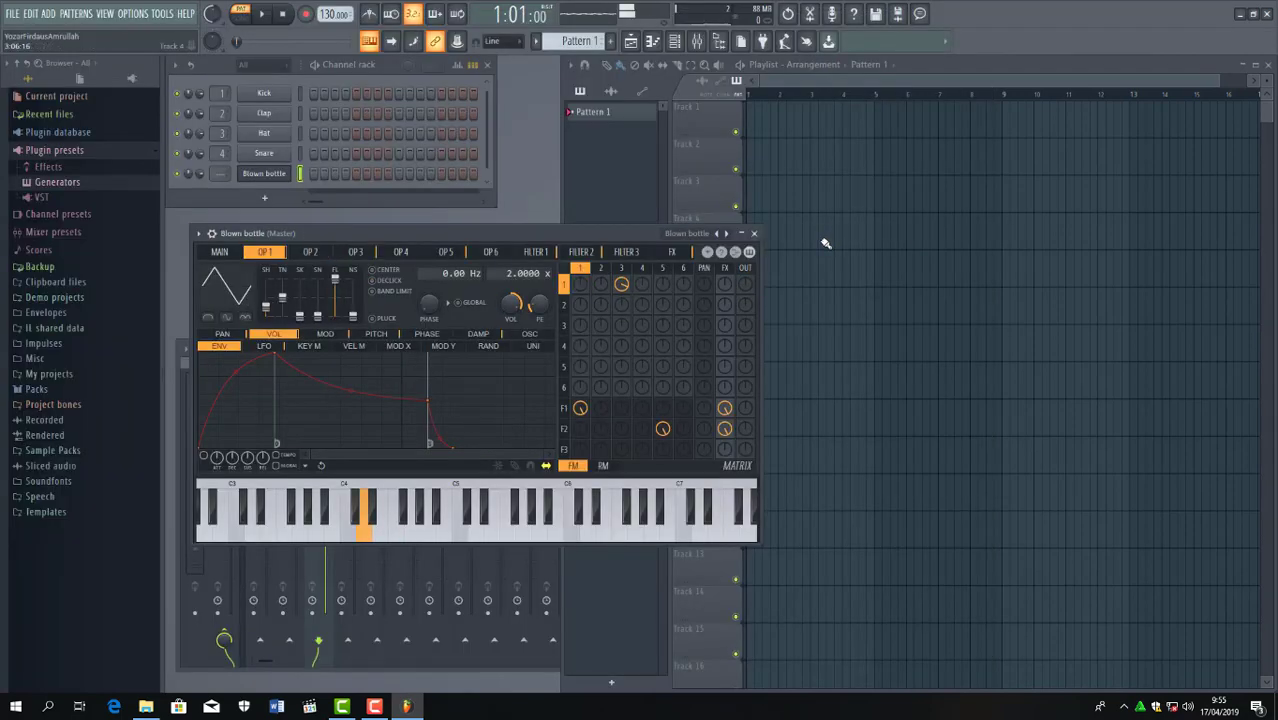
key(n)
key(e)
Advance Sytrus to the Cheap brass preset and play test notes with it.
click(726, 233)
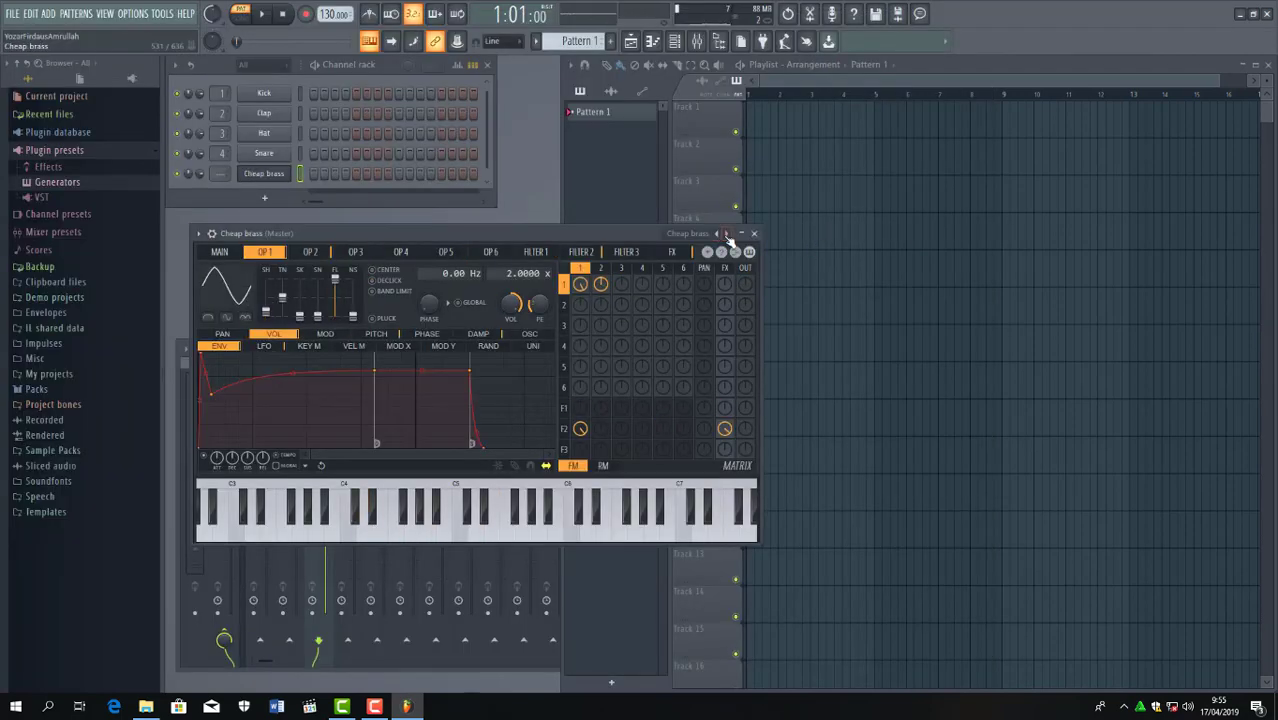
key(x)
key(b)
key(x)
Delete the Cheap brass channel from the channel rack and confirm the deletion.
right_click(270, 176)
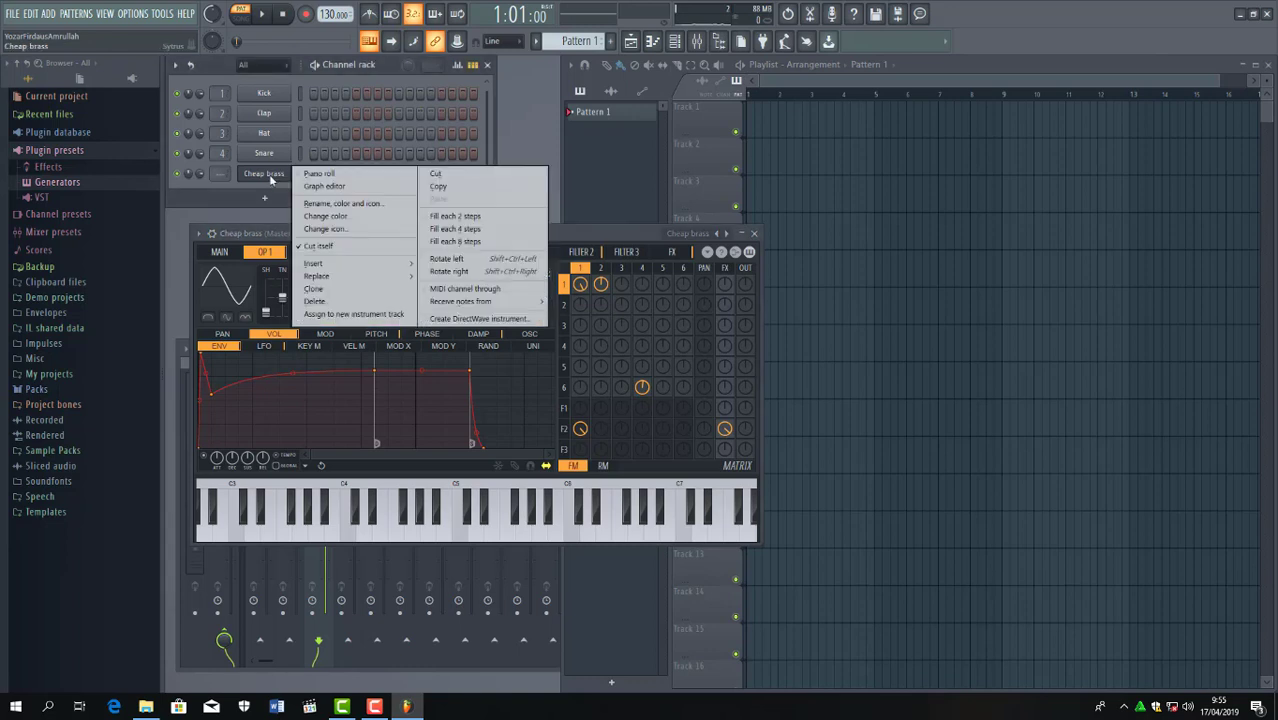
click(375, 302)
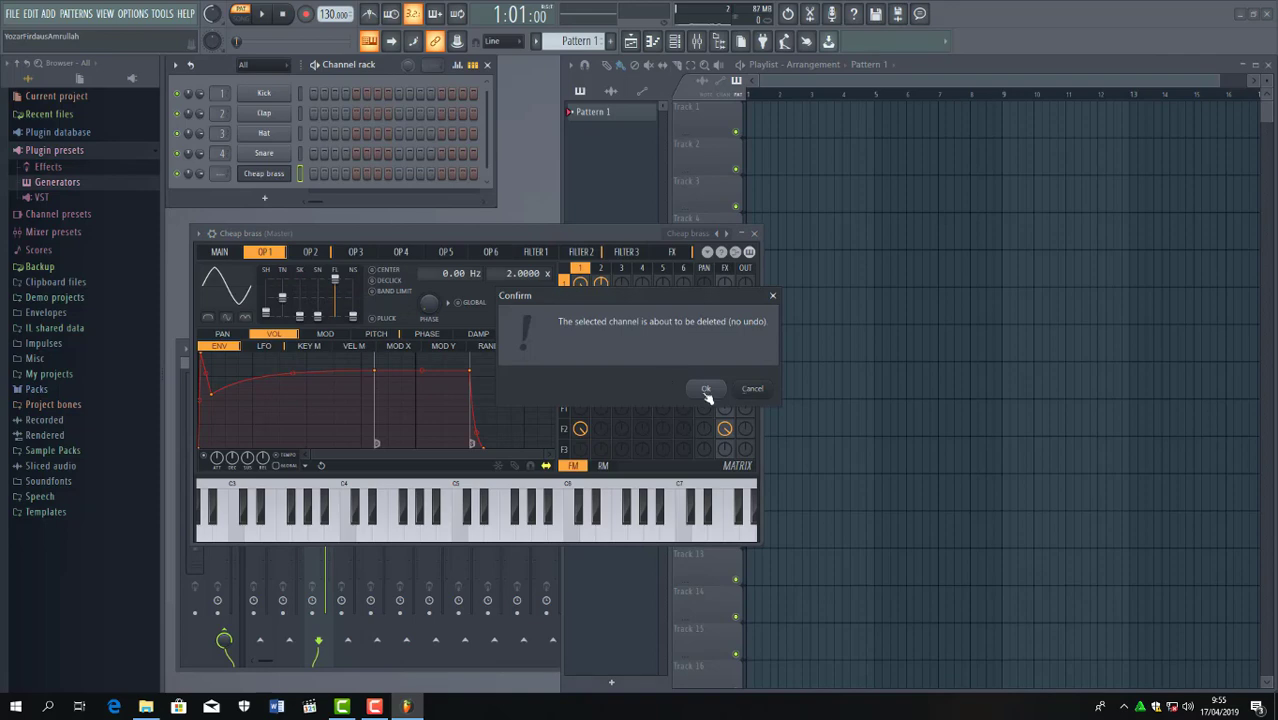
click(706, 391)
Add a 3x Osc instrument channel and check its available presets.
click(48, 14)
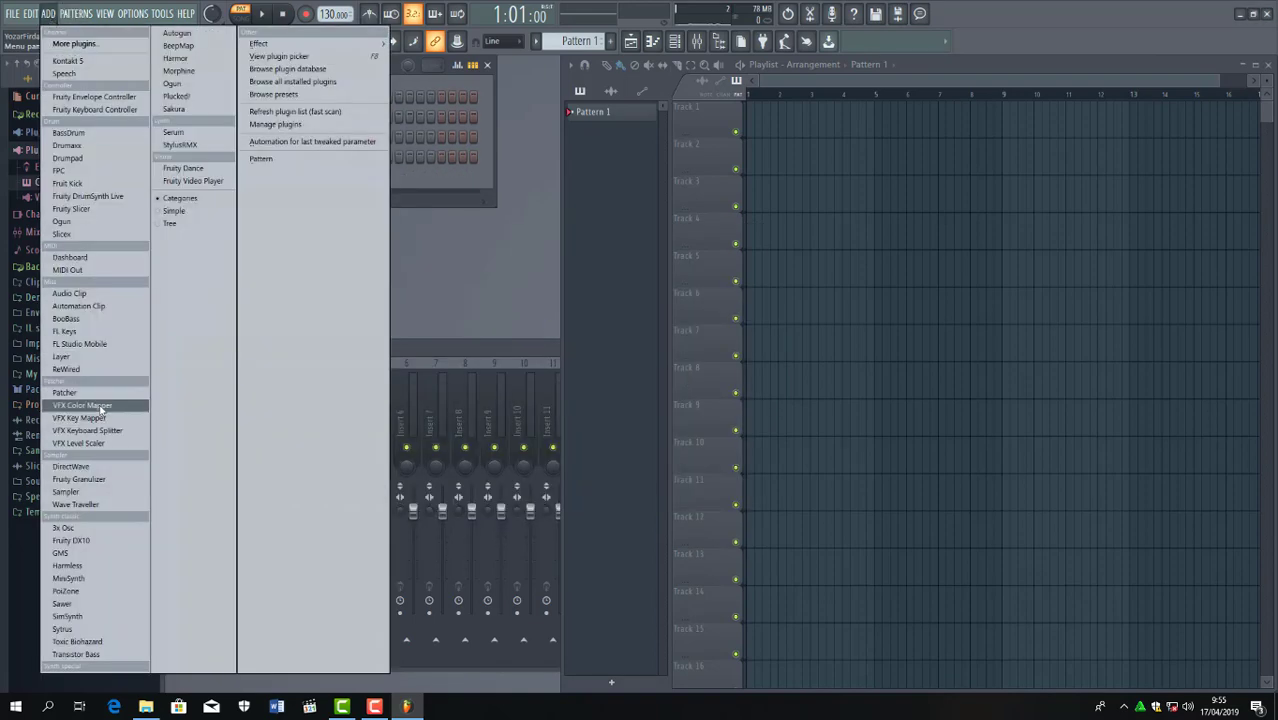
click(100, 527)
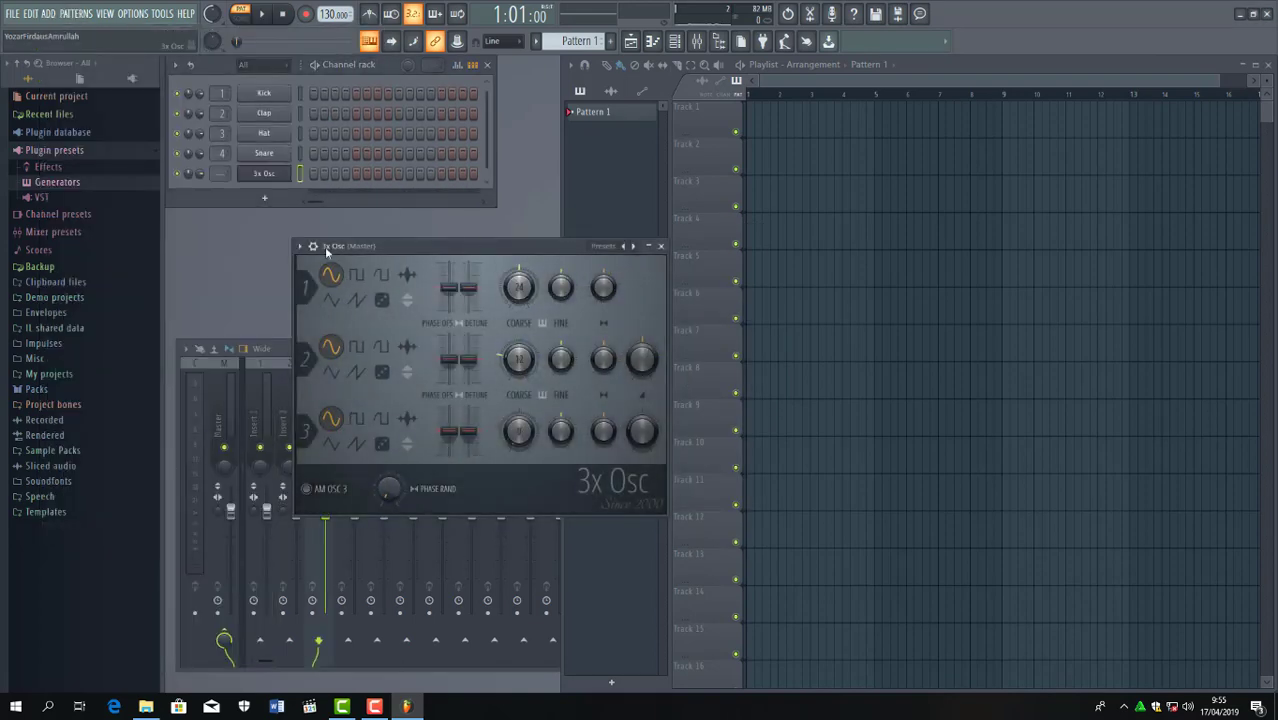
right_click(633, 246)
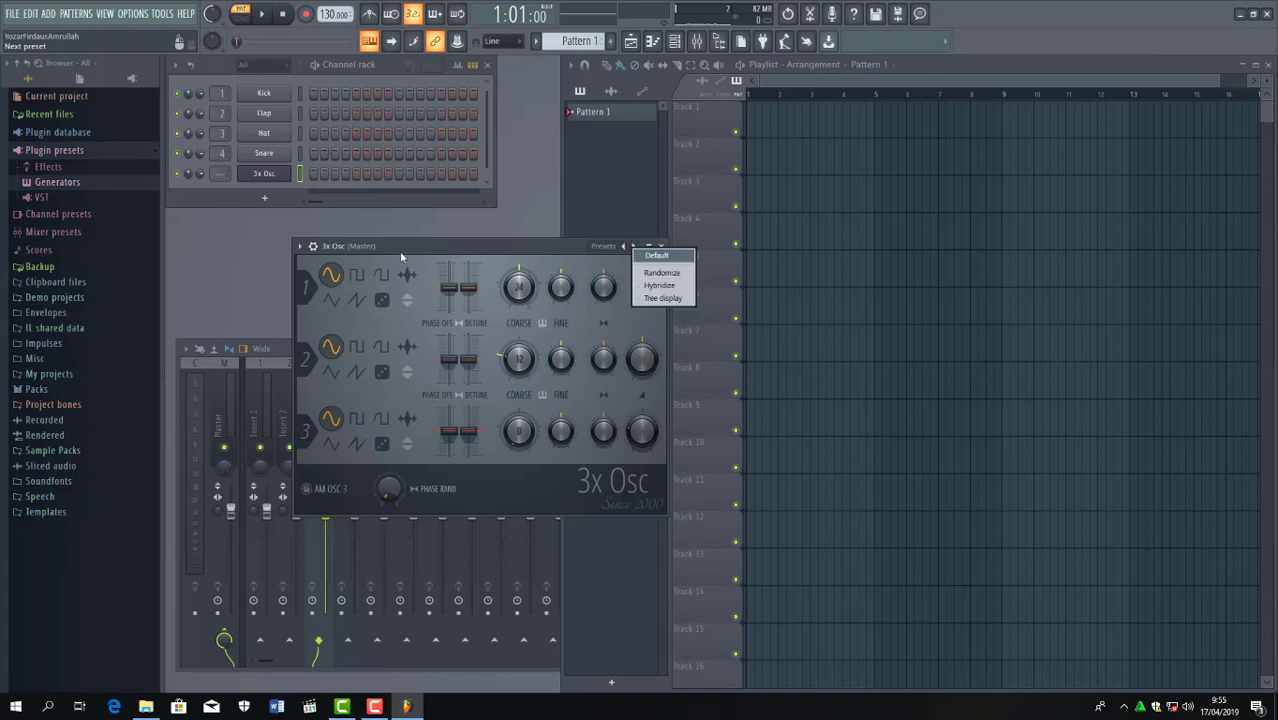
click(464, 258)
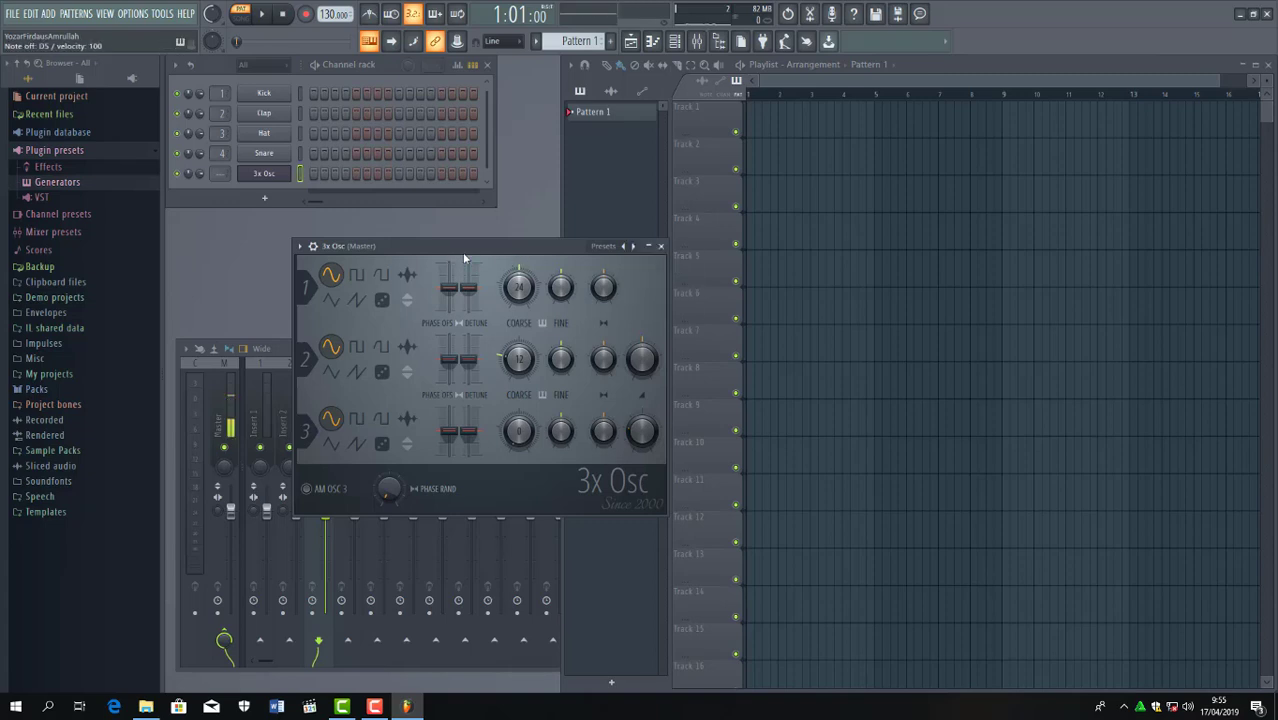
Randomize all 3x Osc parameters and play several test notes with the new sound.
right_click(634, 250)
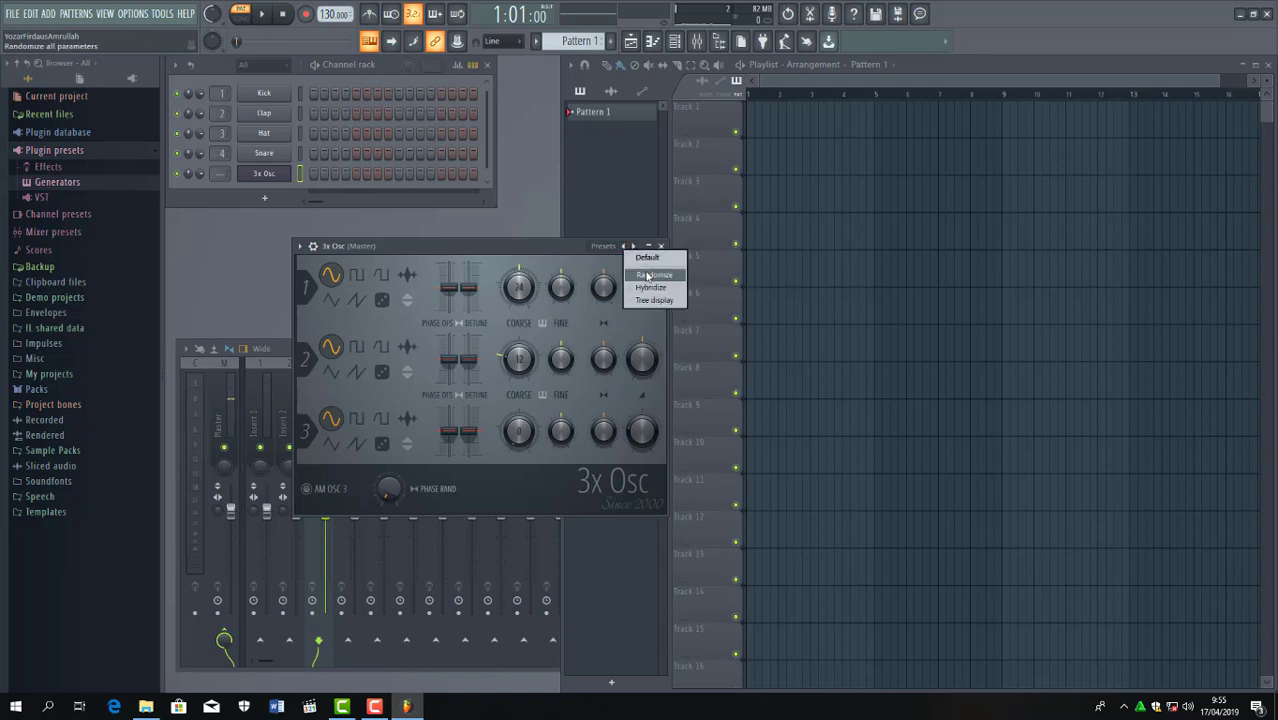
click(648, 276)
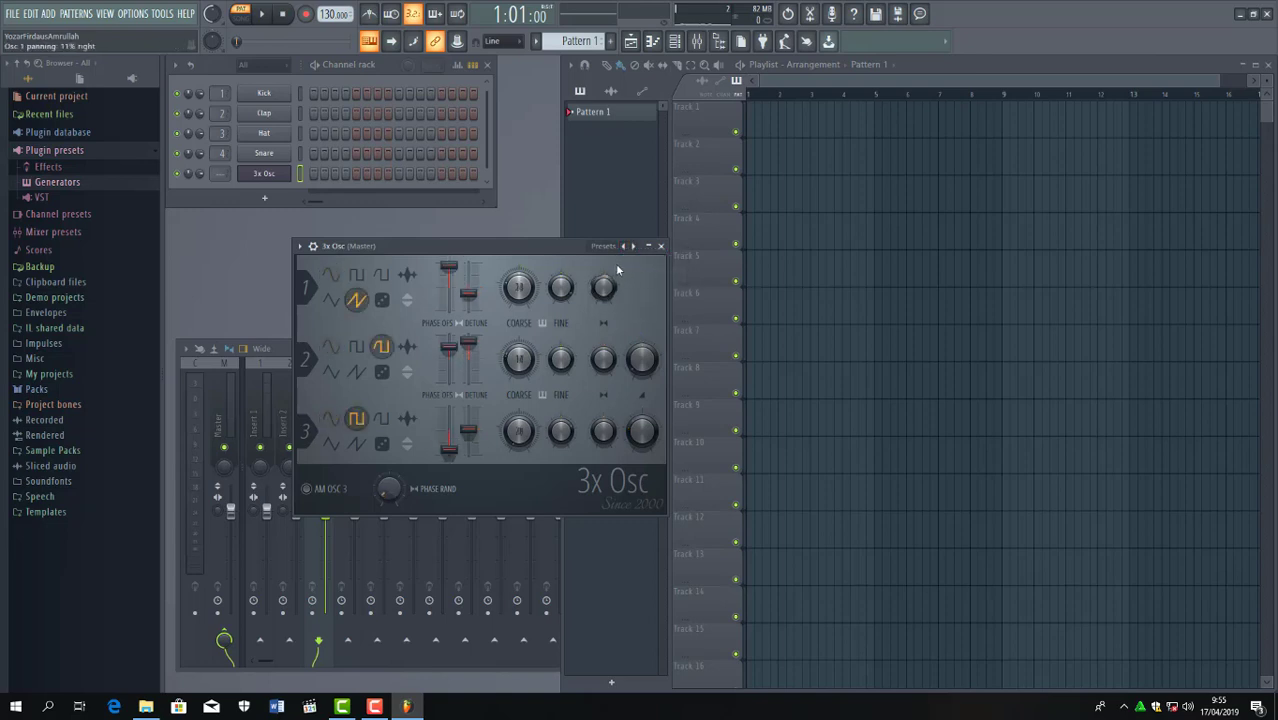
key(z)
key(z)
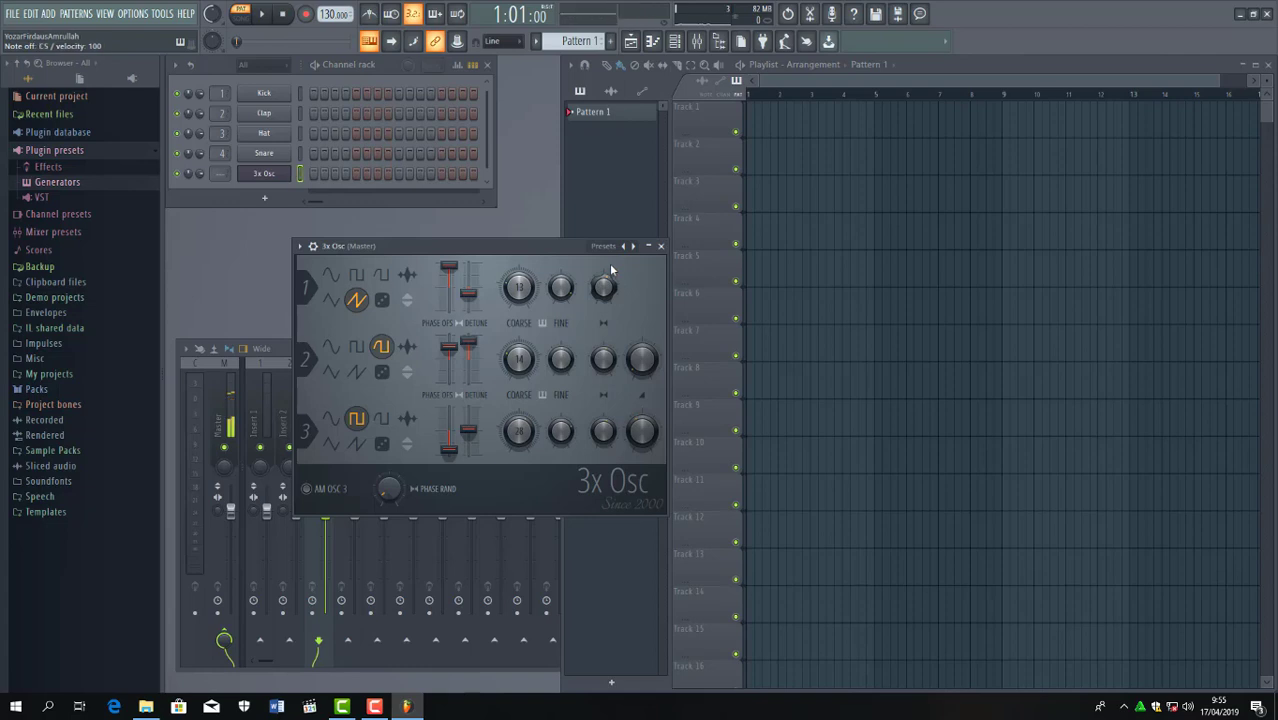
key(z)
key(x)
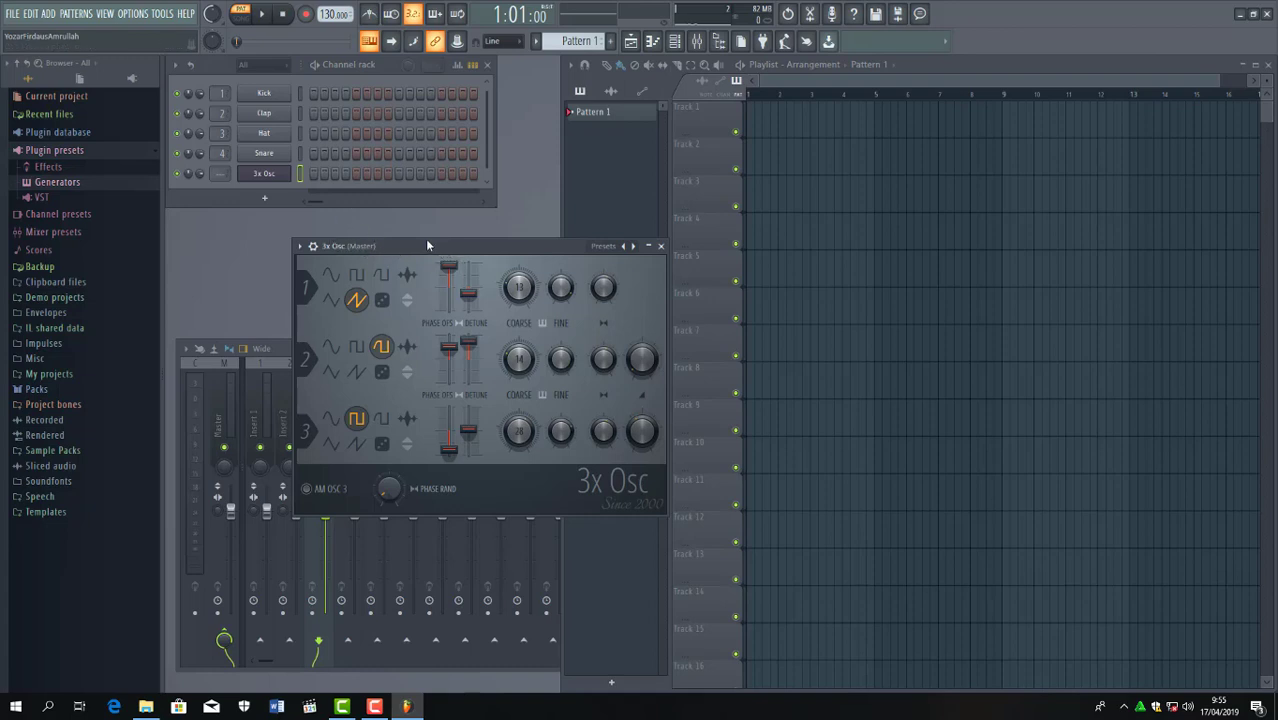
Try to save the 3x Osc preset as "34 nintendoo" in C:\Program Files (x86), declining the alternative save folder.
click(300, 246)
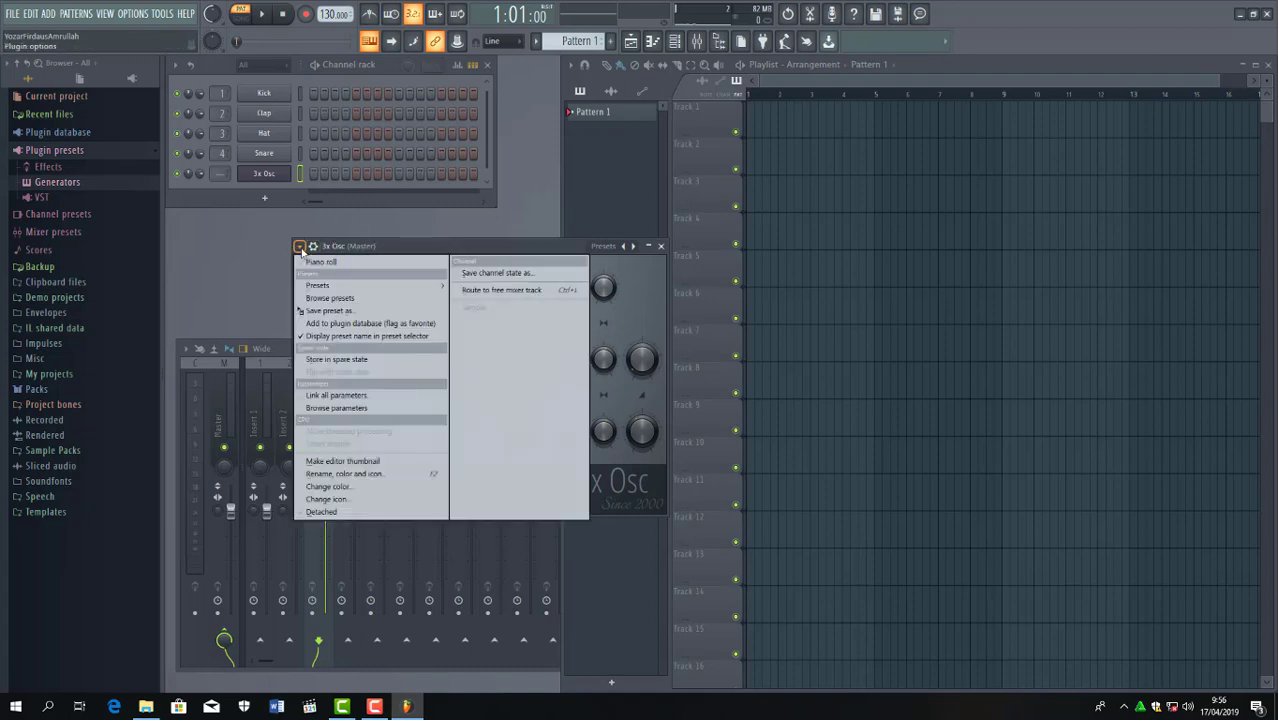
click(350, 312)
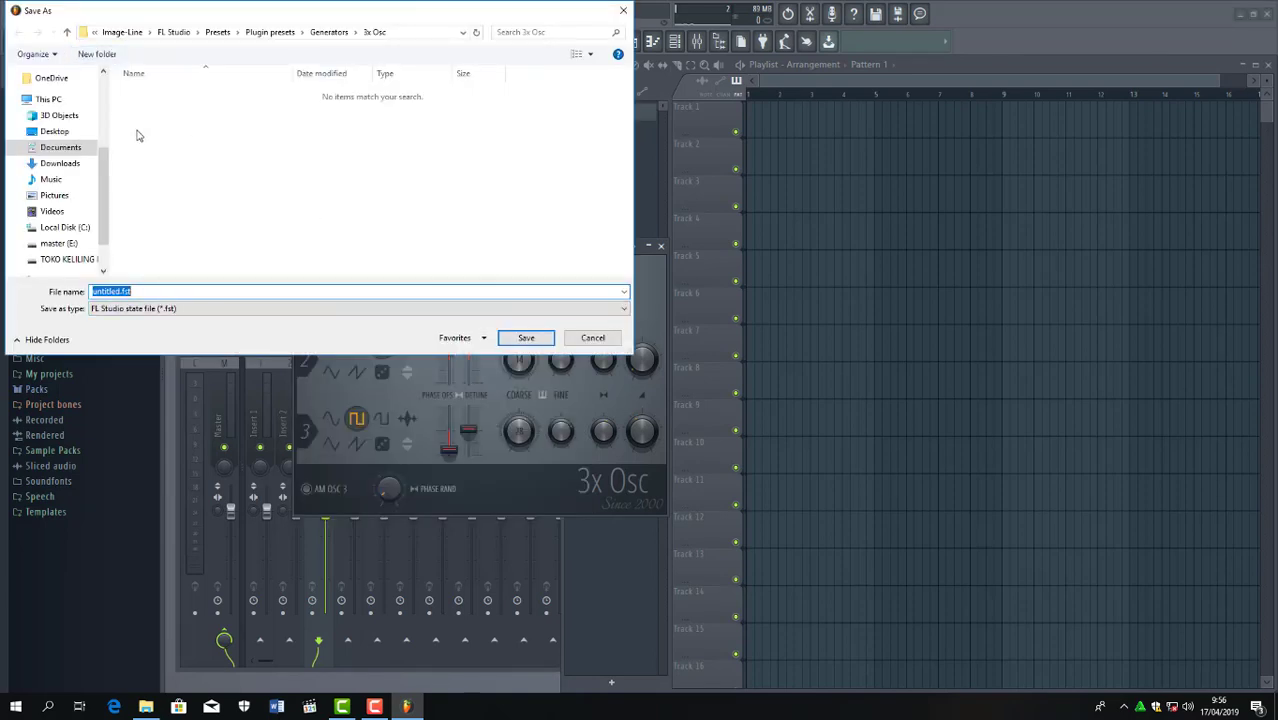
click(62, 228)
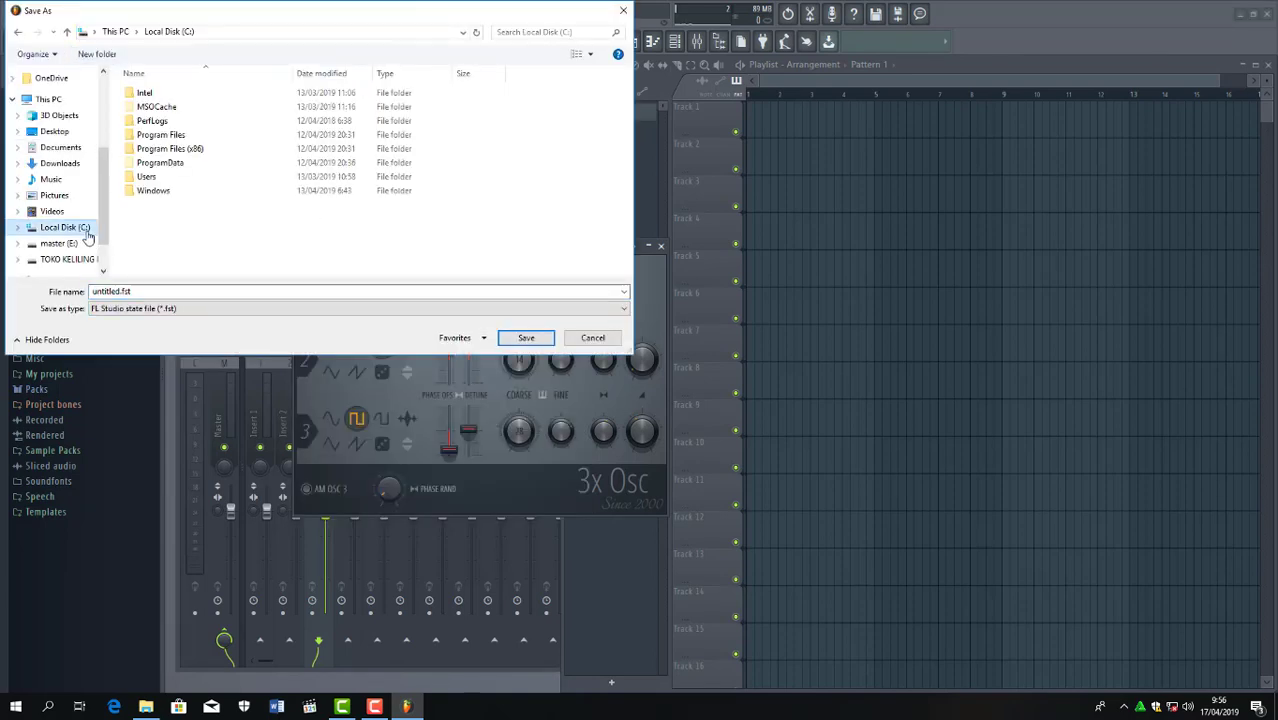
double_click(170, 150)
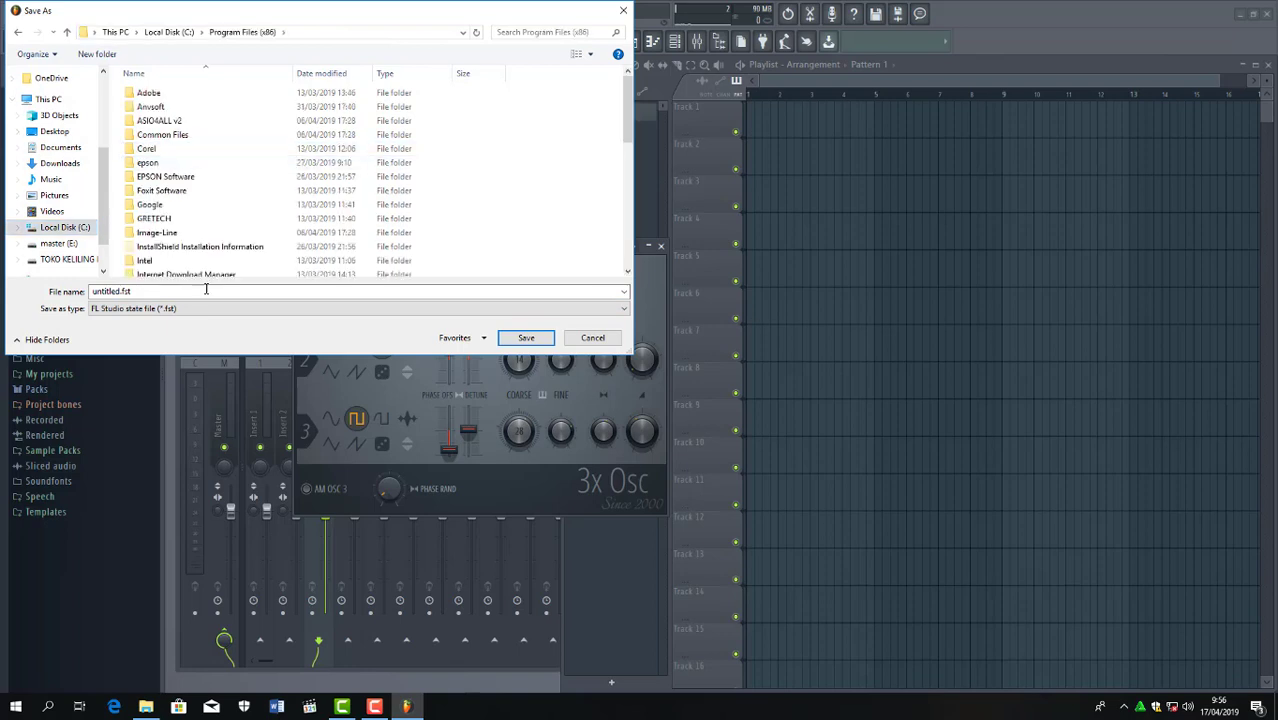
click(240, 291)
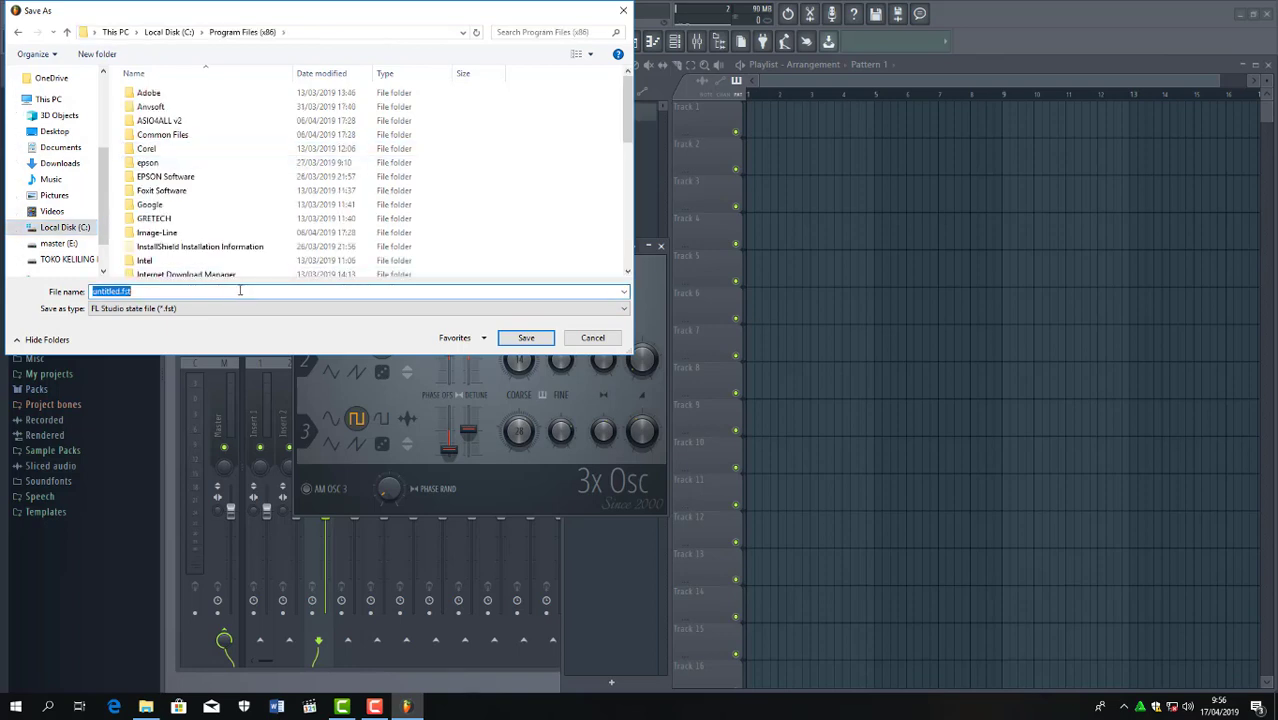
text(34 nintendoo)
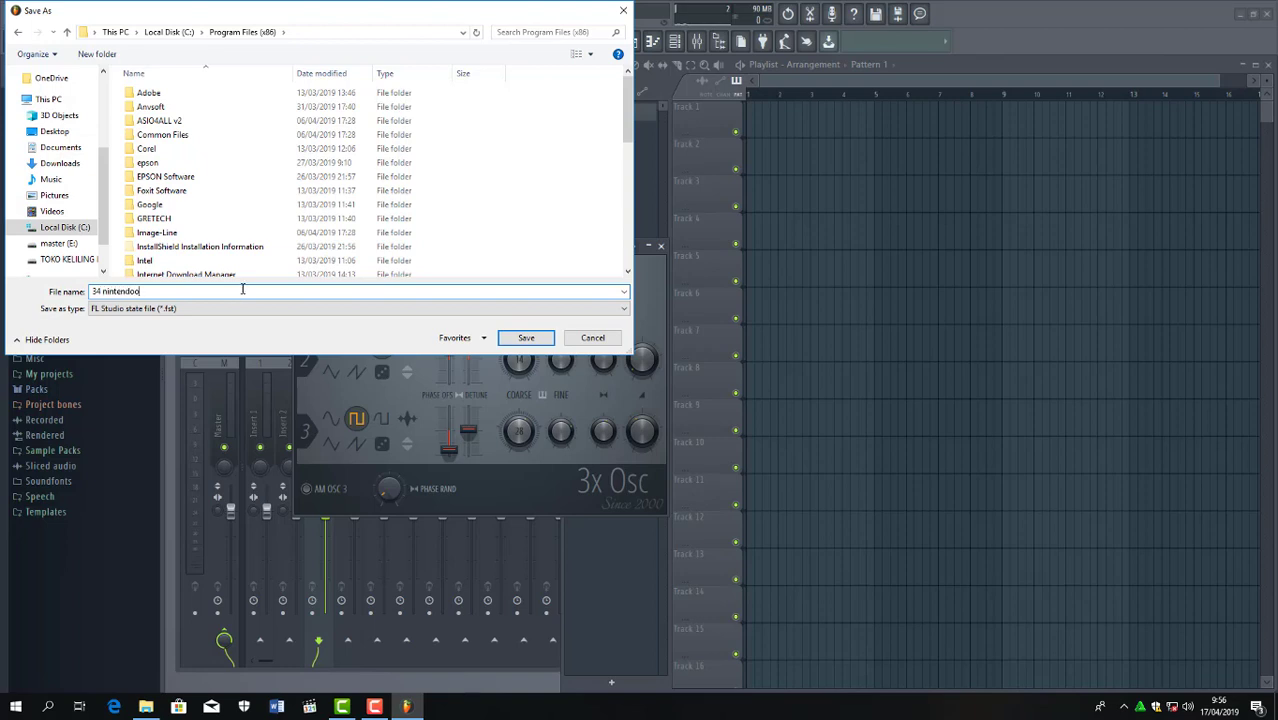
click(526, 339)
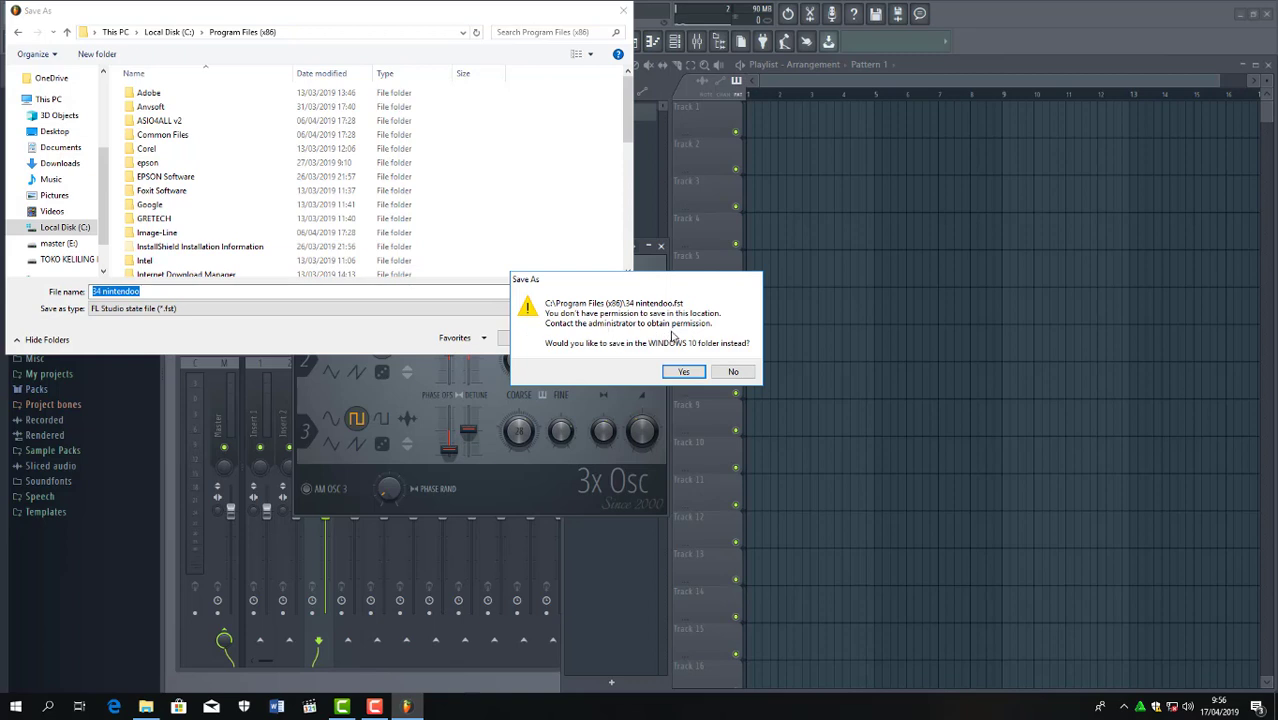
click(733, 371)
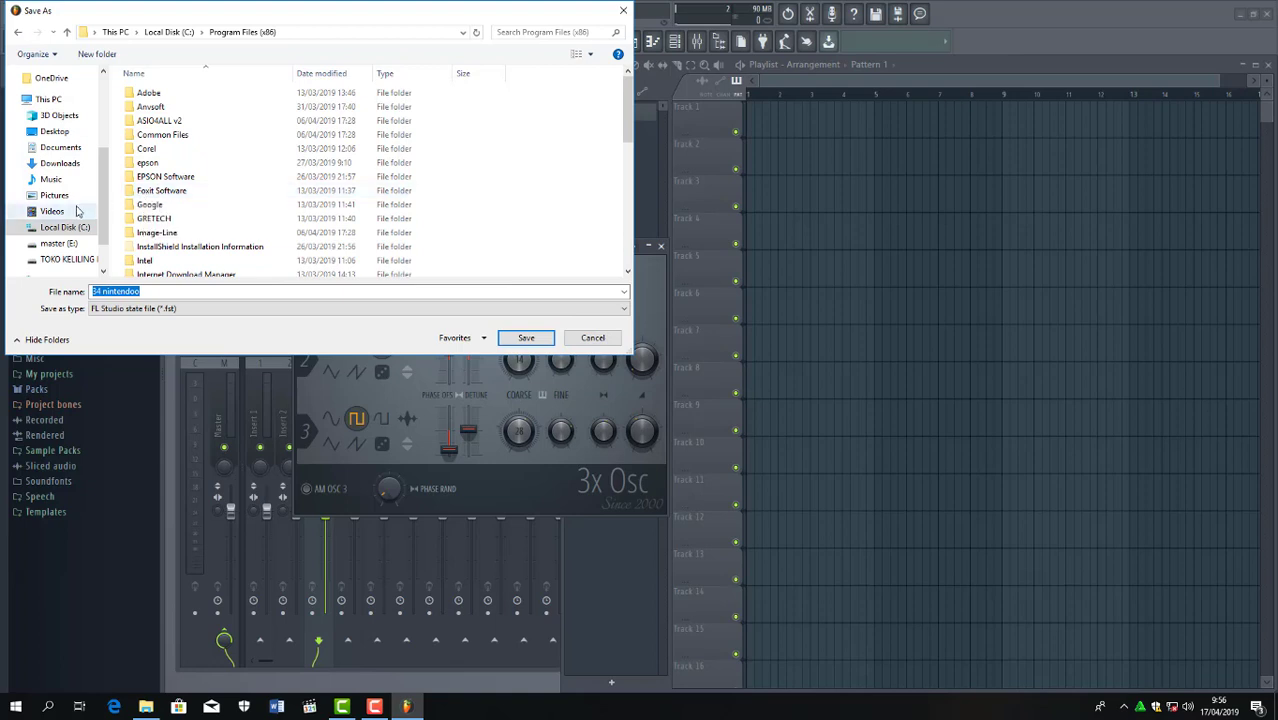
Browse to the TOKO KELILING KENDAL (F:) drive as the save location and cancel saving the preset.
click(76, 244)
click(80, 260)
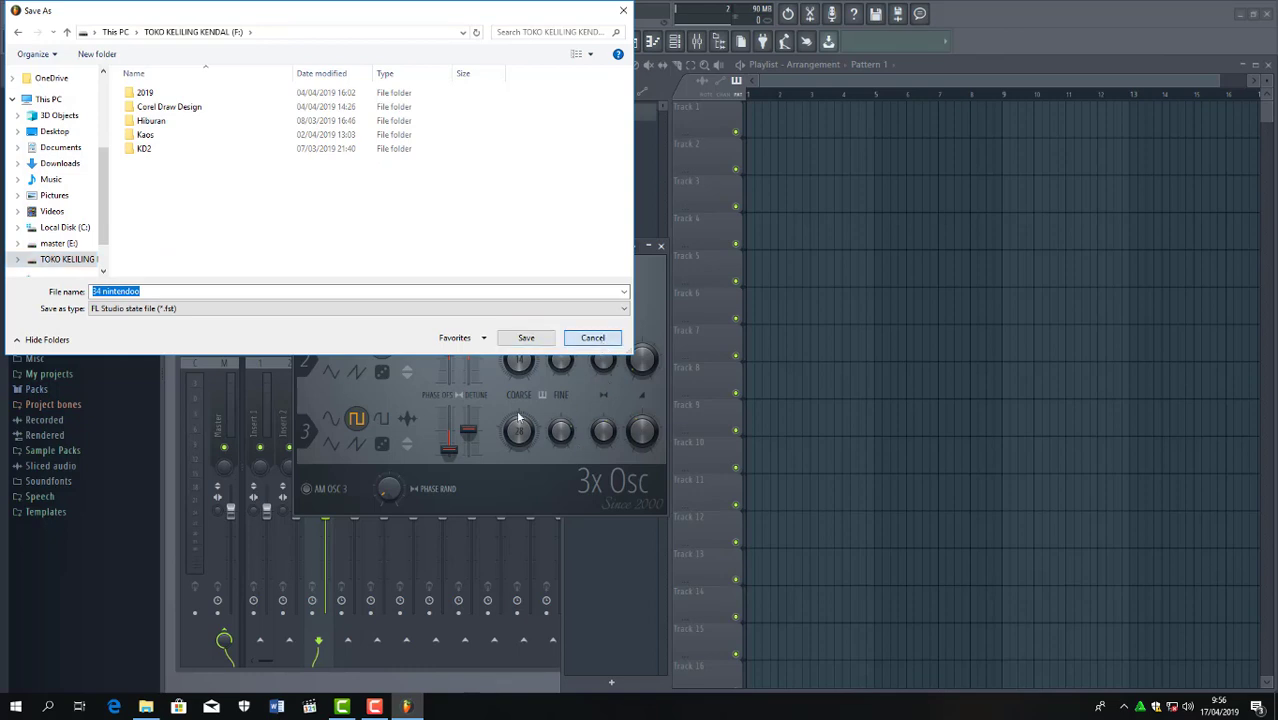
click(594, 339)
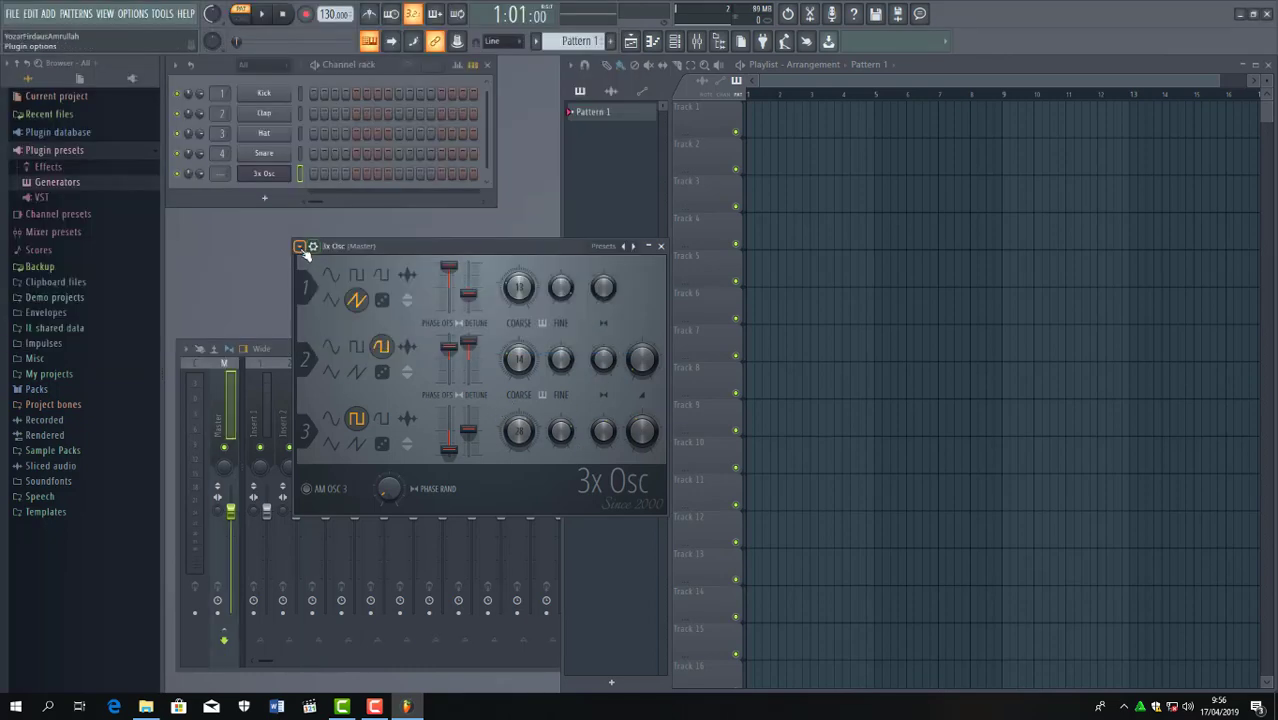
Save the 3x Osc preset as "Nintendo Sound" in Documents under Presets > Plugin presets > Generators > 3x Osc, and play a test note.
click(299, 246)
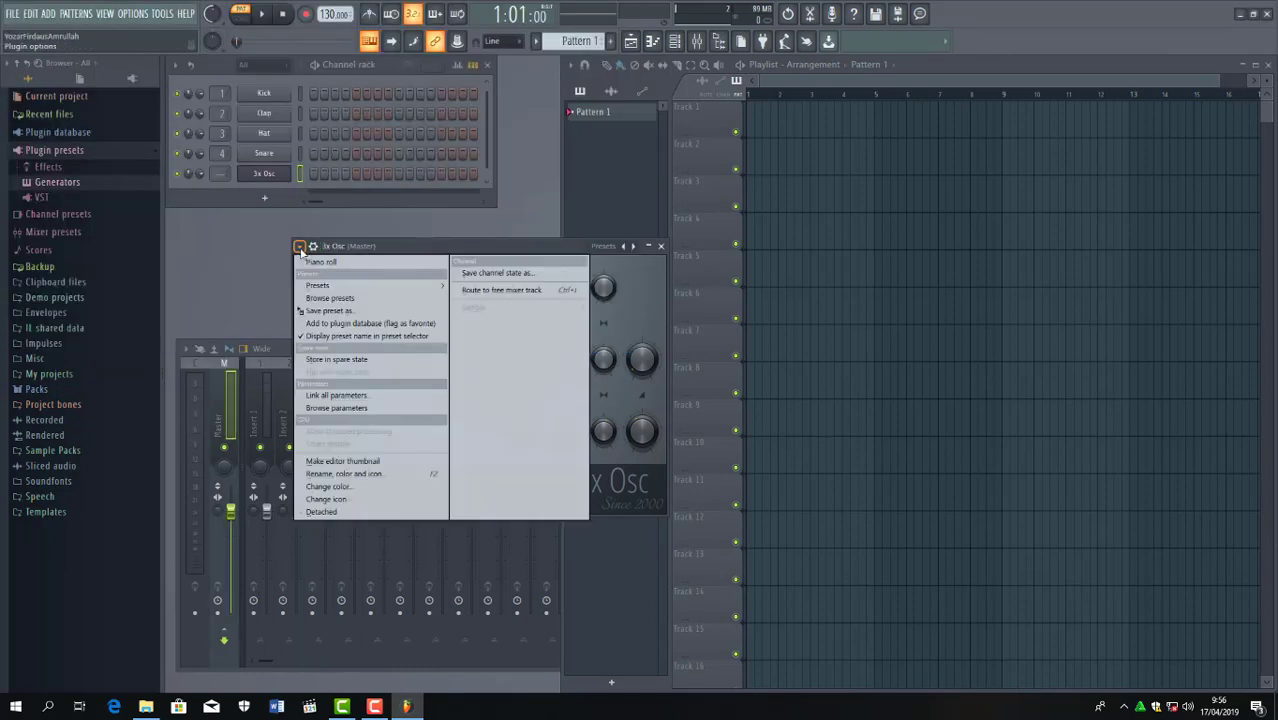
click(340, 311)
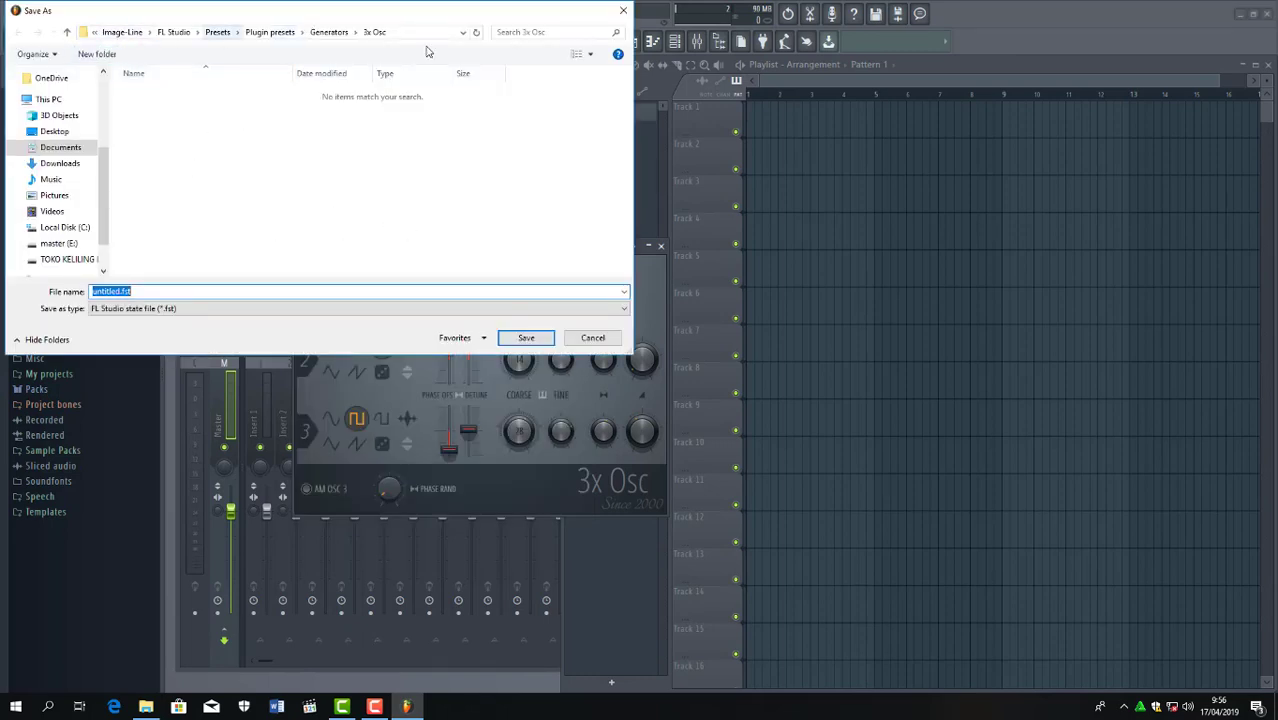
click(96, 34)
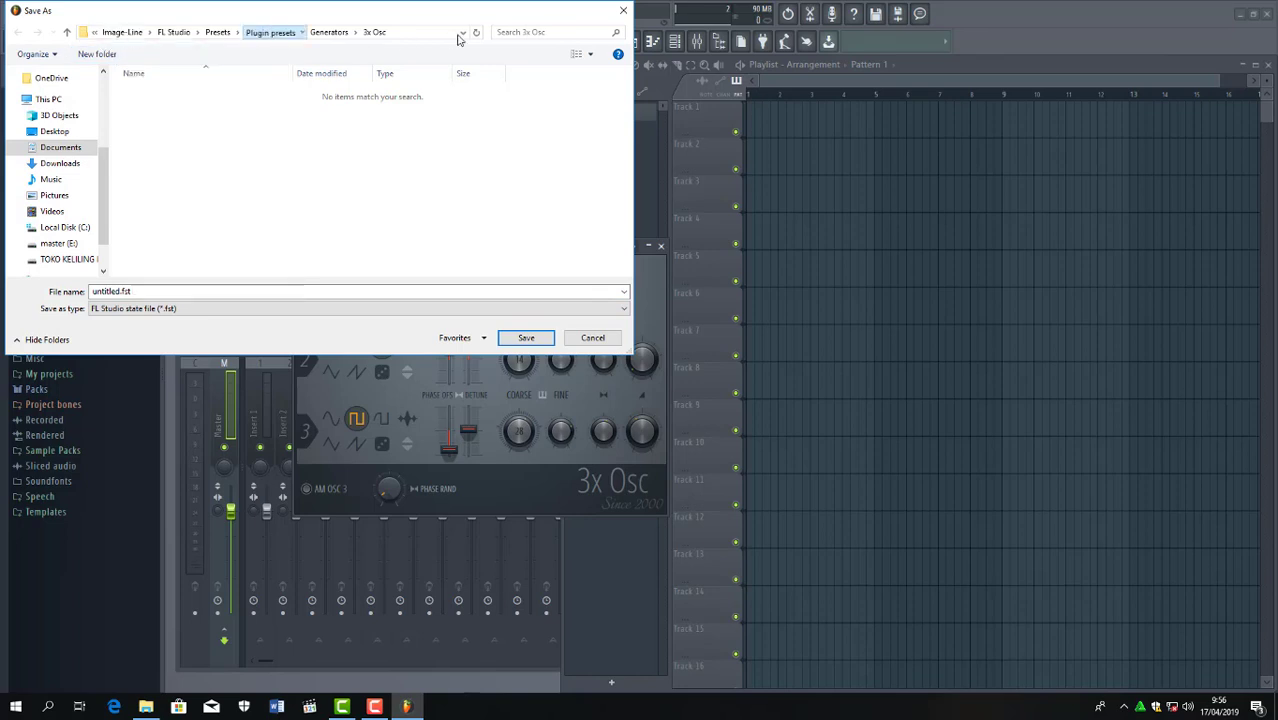
click(407, 293)
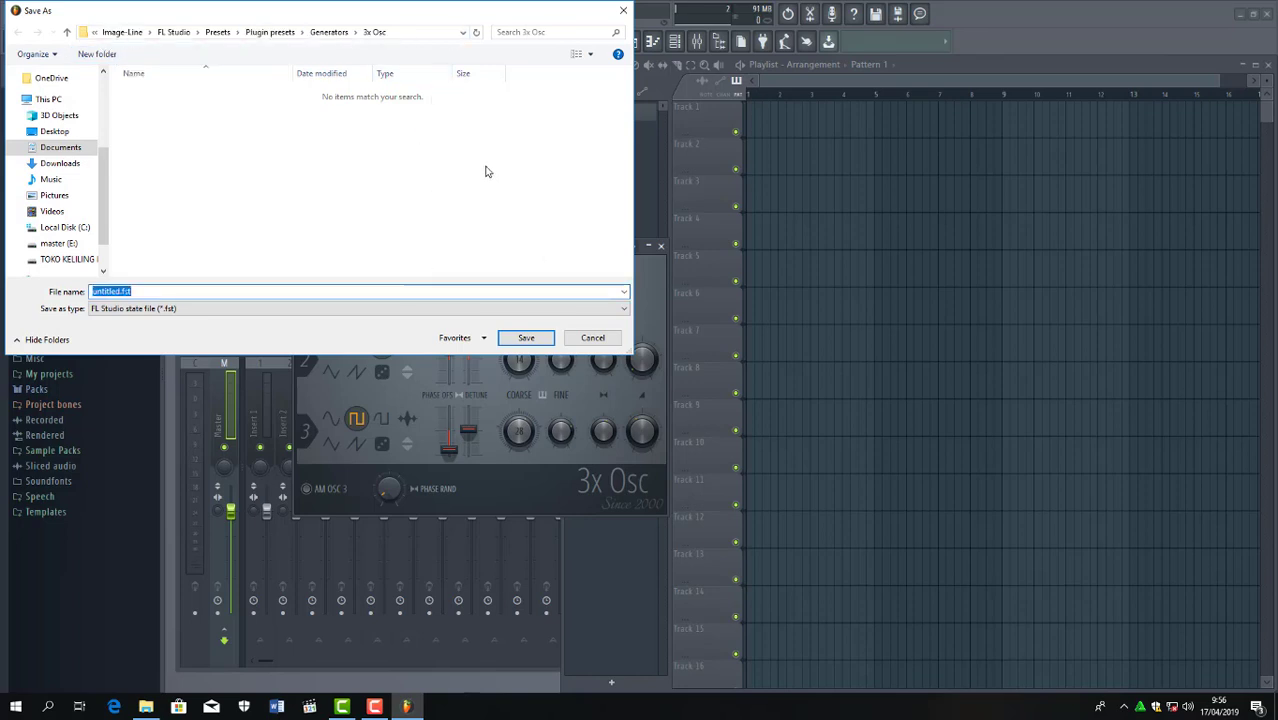
text(Nintendo Sou)
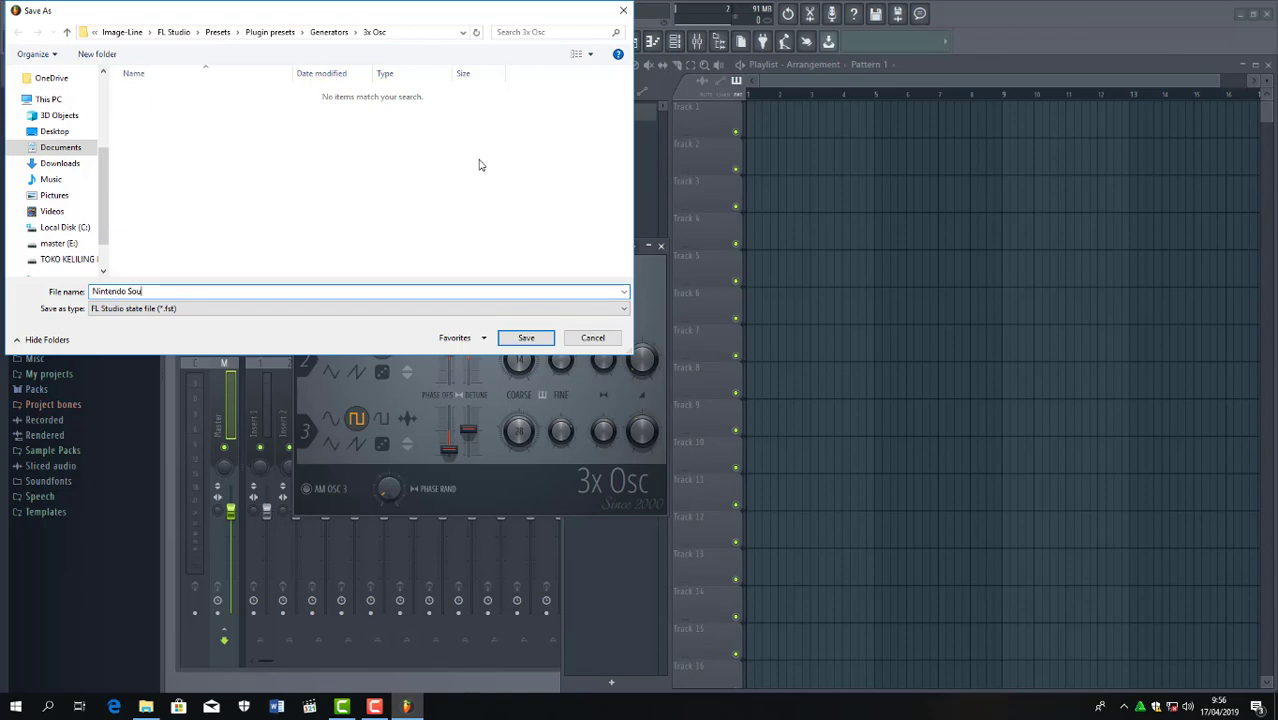
text(nd)
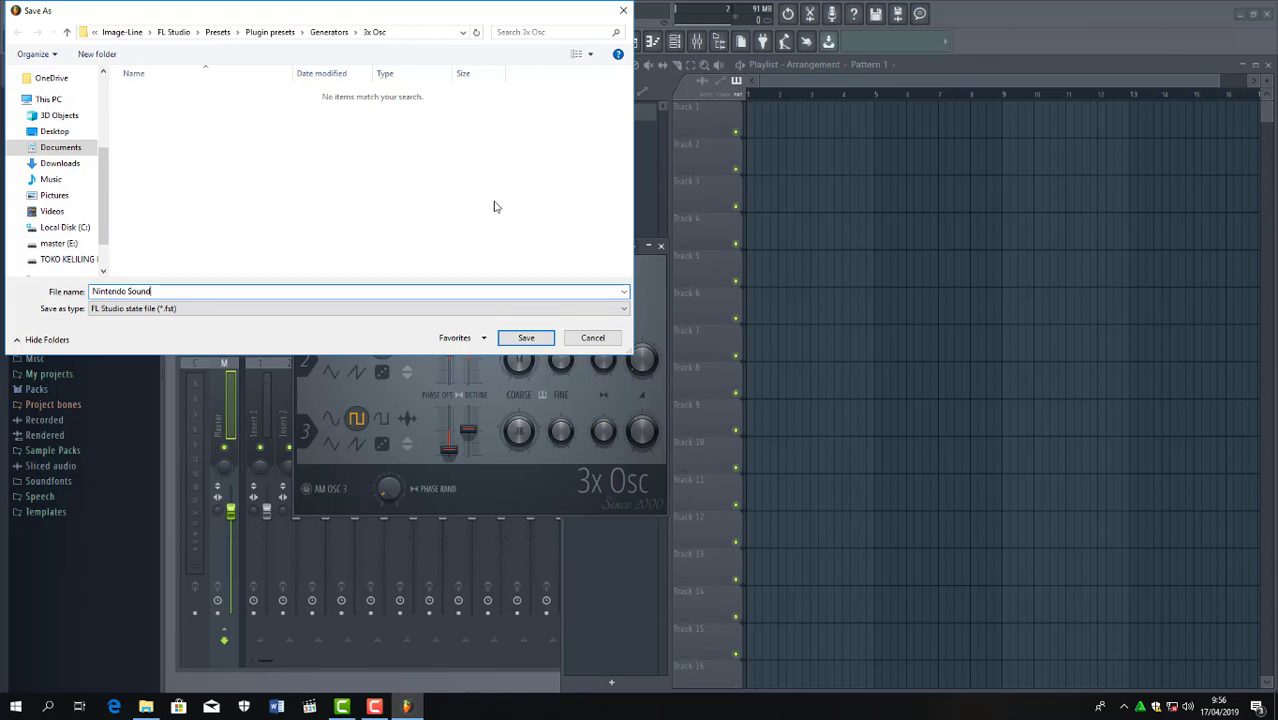
click(528, 337)
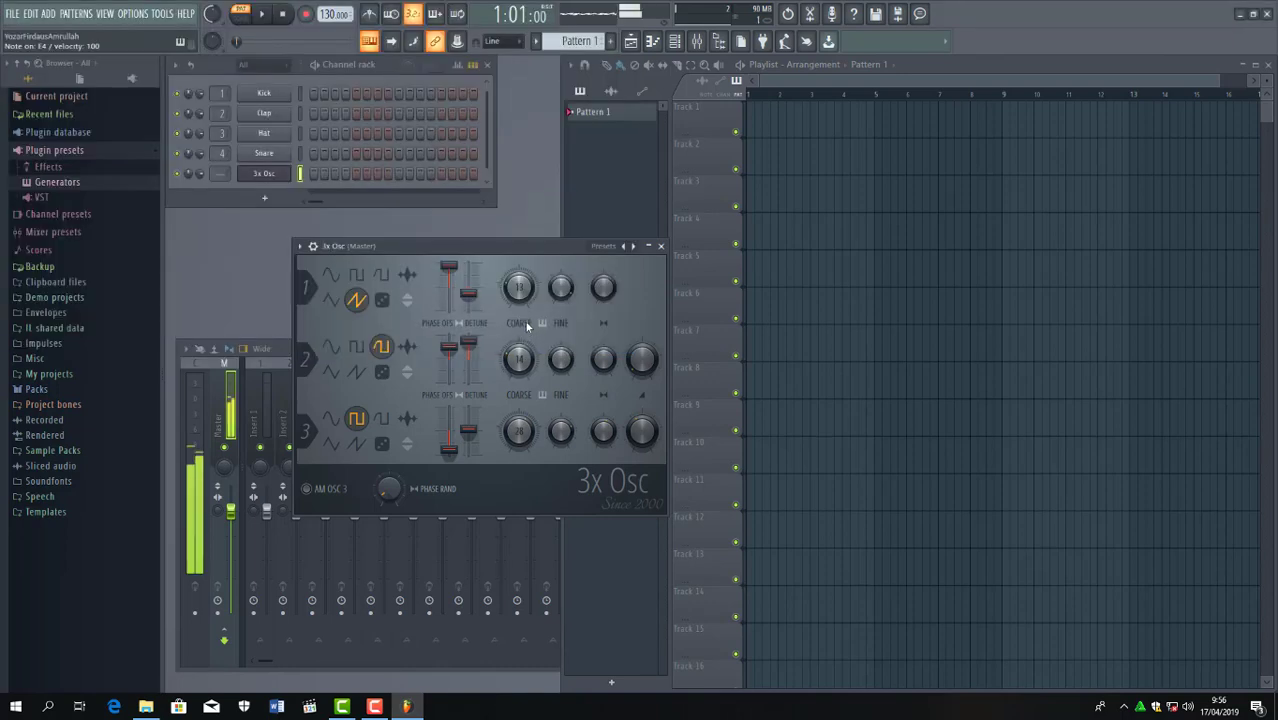
key(b)
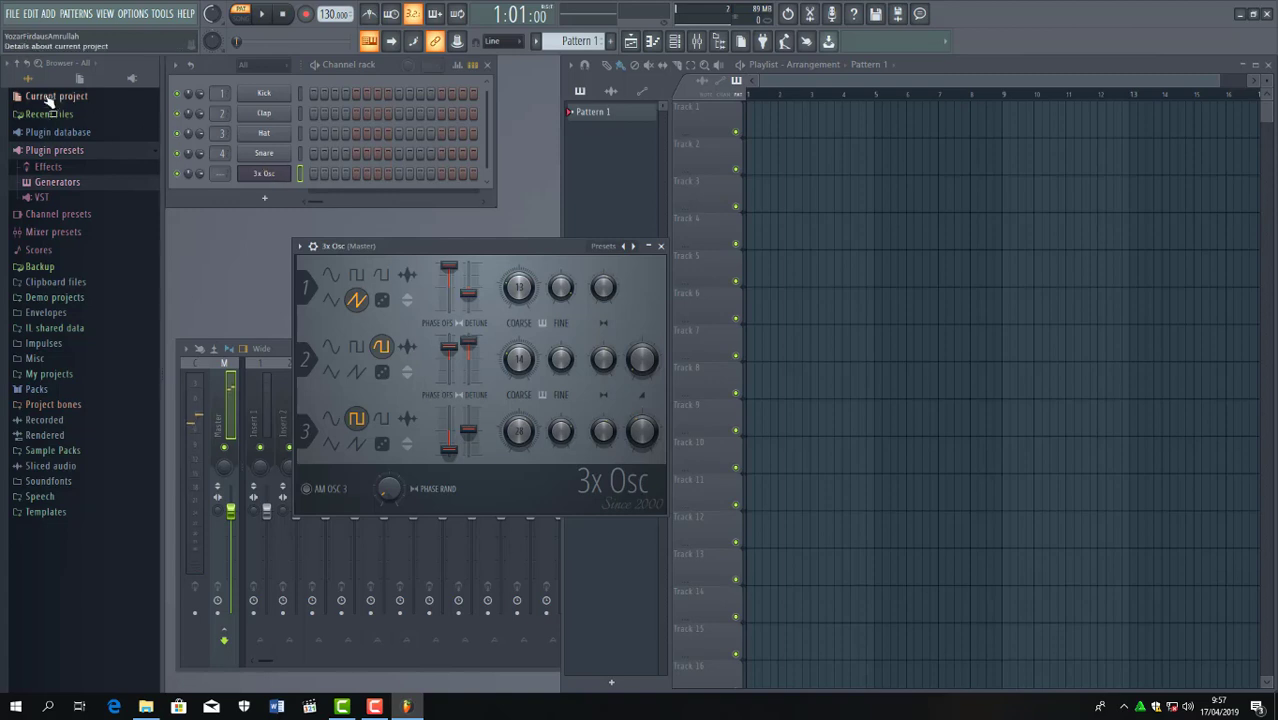
Create a new project from the Minimal template "Basic" without saving the current project.
click(13, 16)
mouse_move(30, 48)
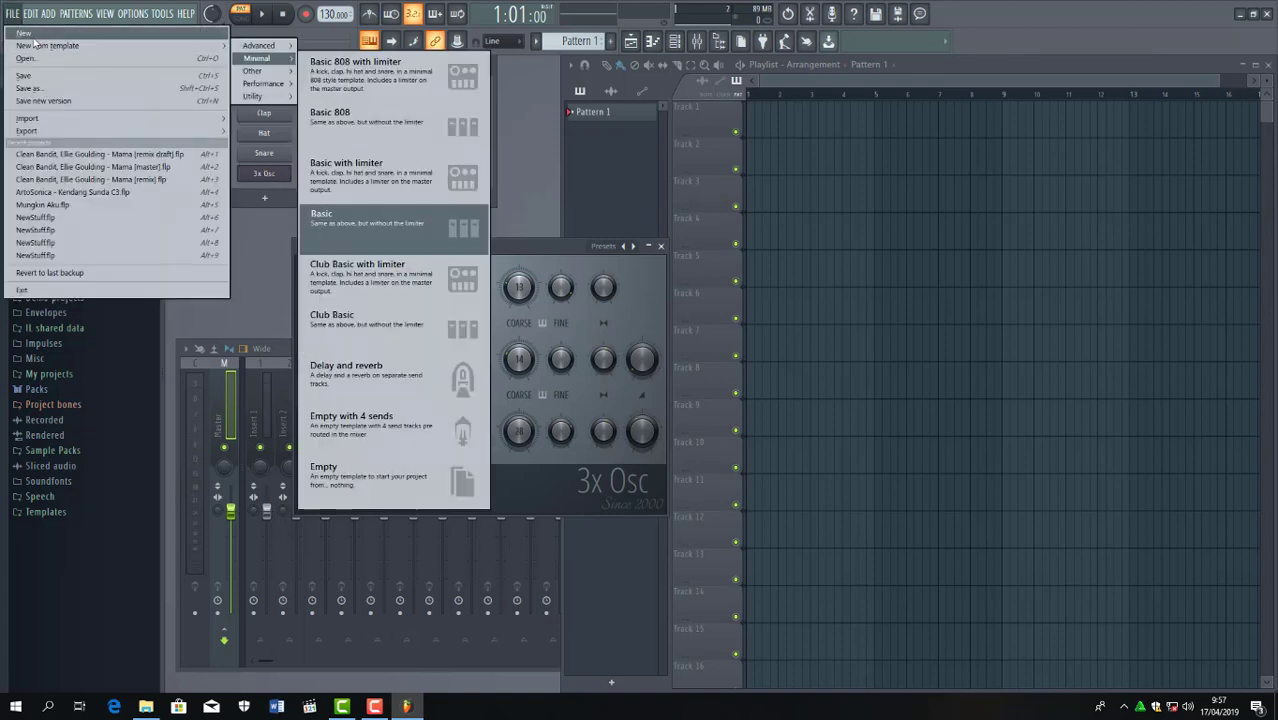
click(300, 214)
click(658, 389)
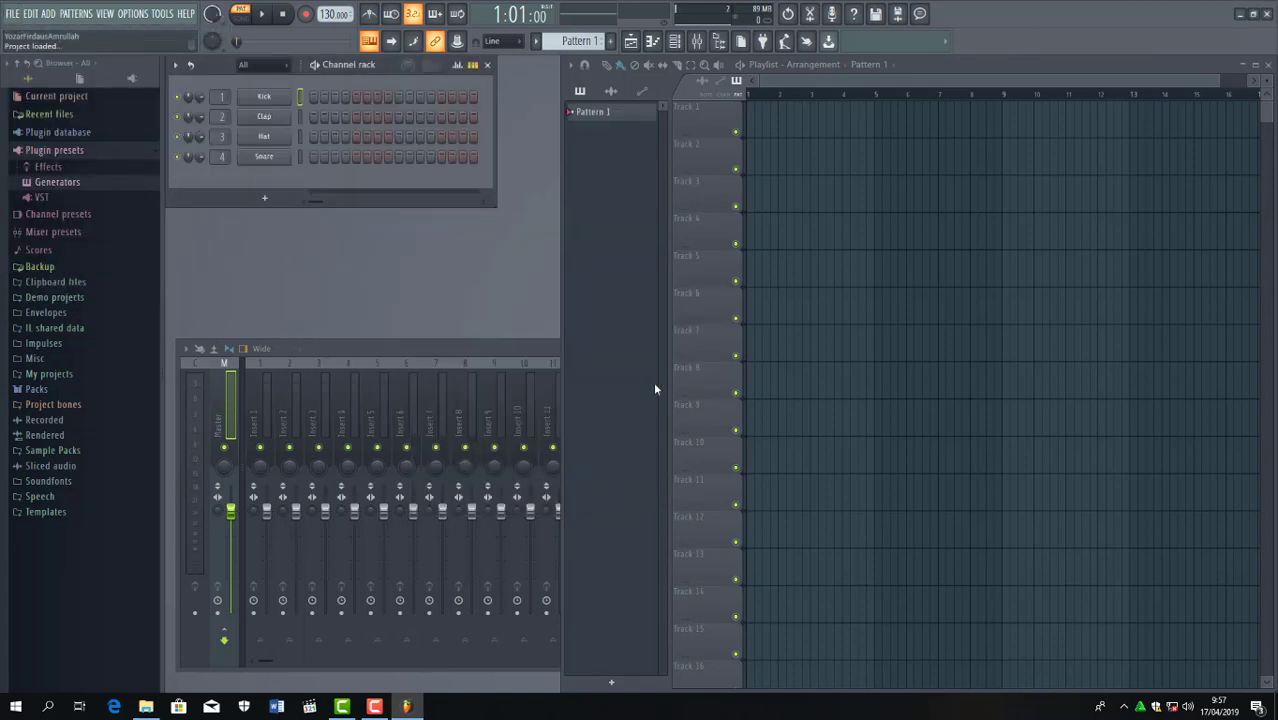
Add a 3x Osc instrument channel and move its plugin window clear of the channel rack.
click(47, 15)
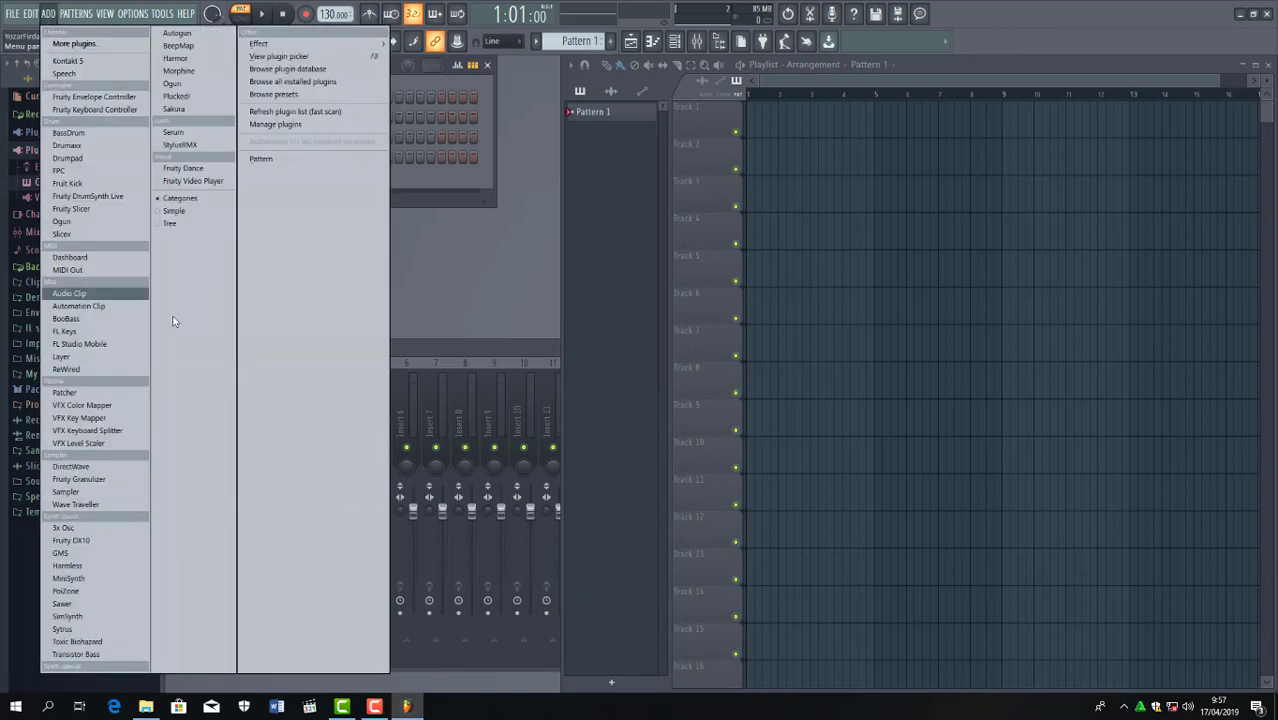
click(116, 530)
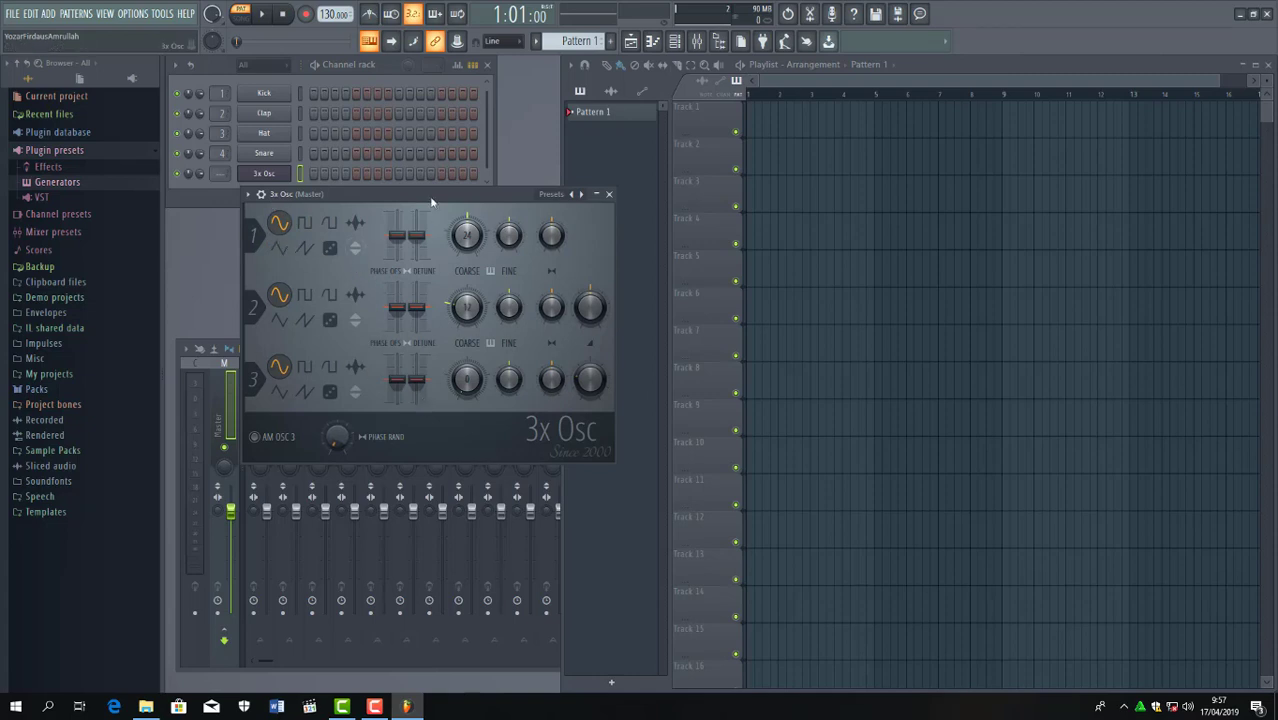
drag(433, 200, 387, 222)
Browse the 3x Osc presets and load the saved Nintendo Sound preset onto the 3x Osc channel.
click(201, 217)
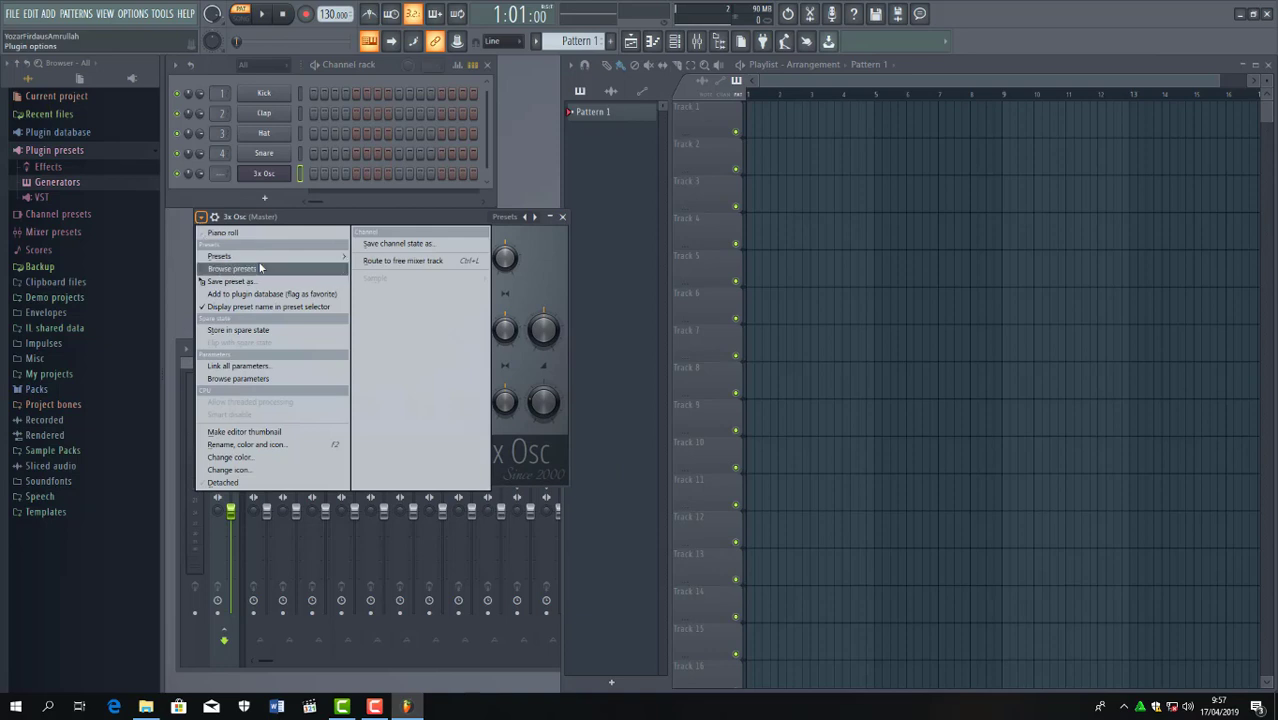
mouse_move(270, 260)
click(245, 269)
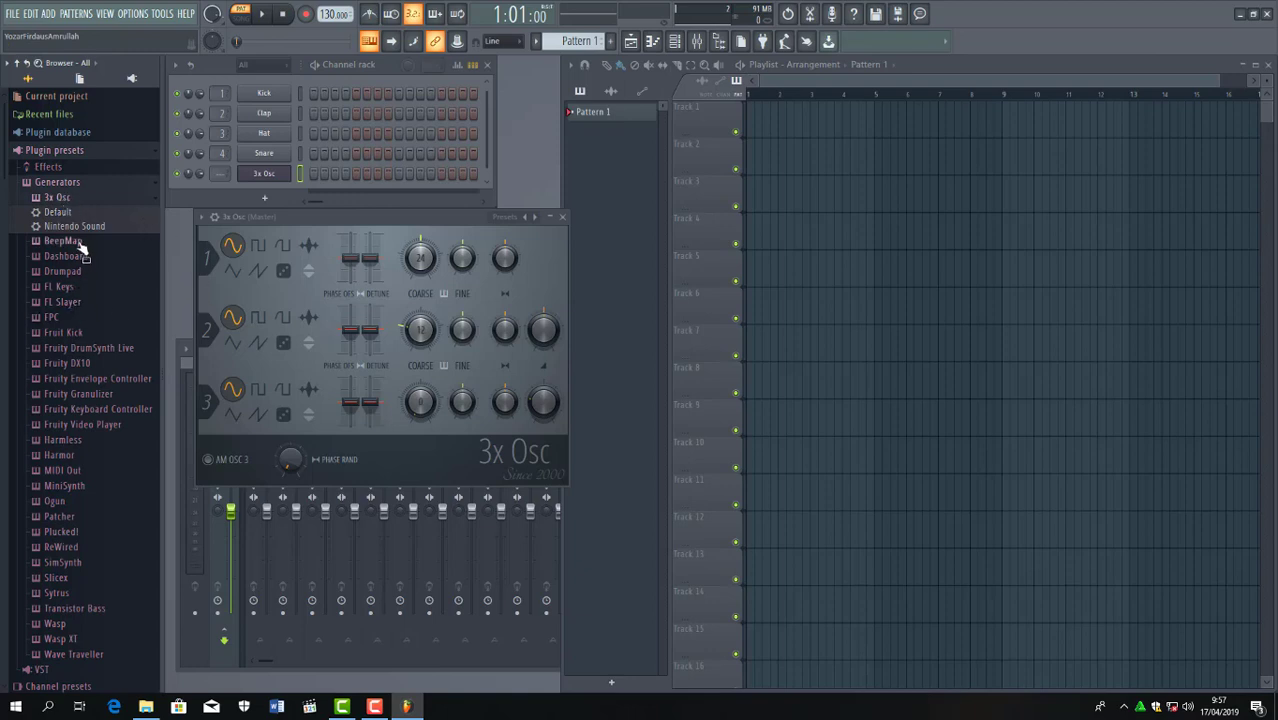
click(115, 213)
click(103, 228)
drag(103, 230, 258, 176)
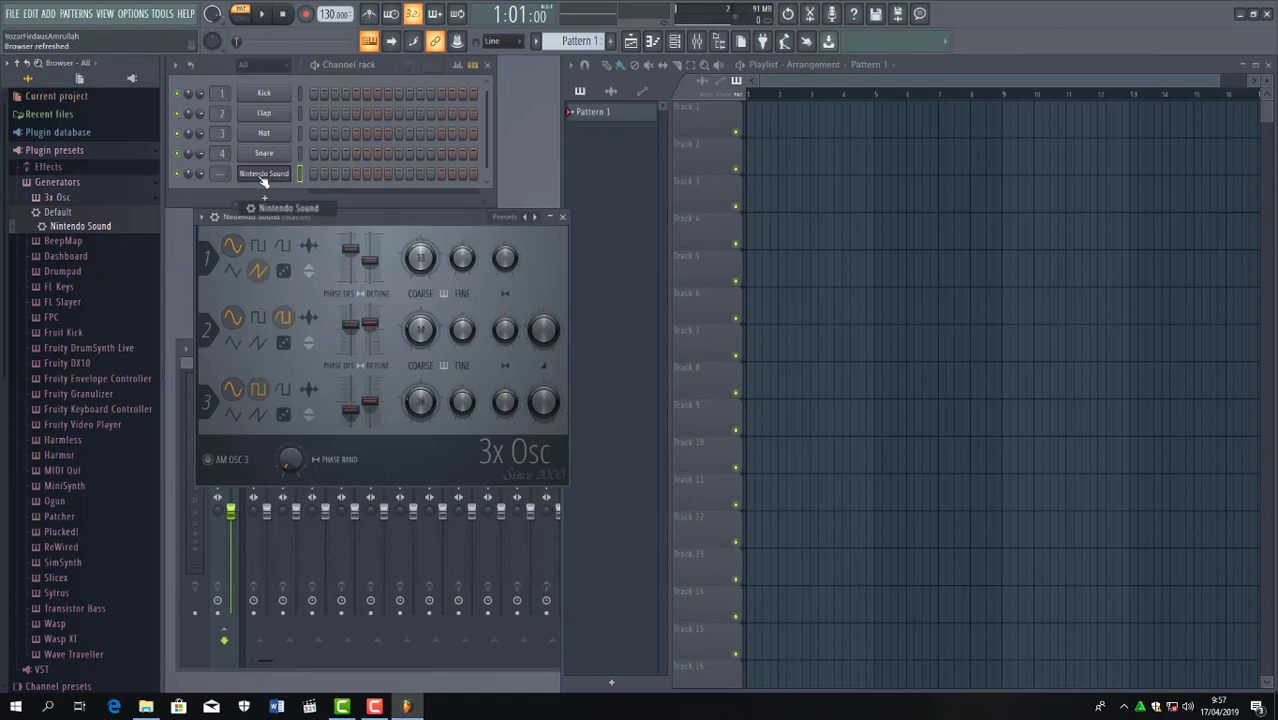
Choose Nintendo Sound from the plugin's own preset list, adjust the master volume and play a test note.
click(201, 218)
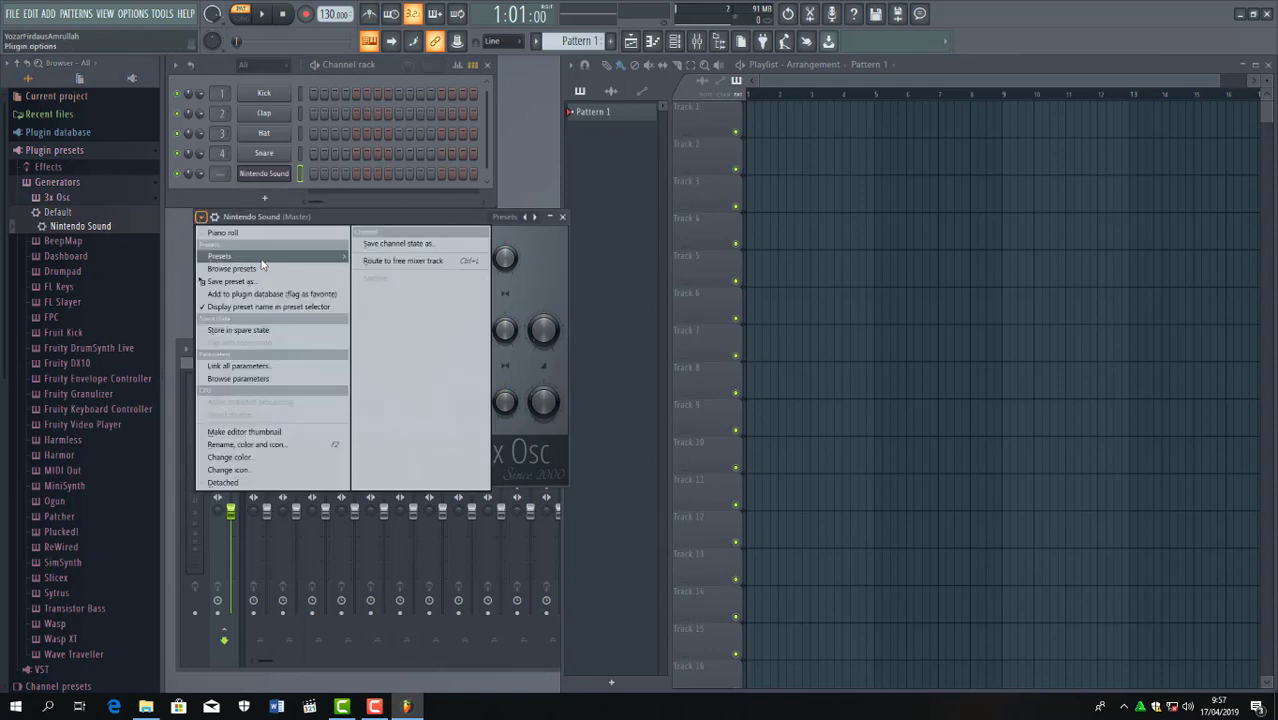
mouse_move(266, 258)
click(387, 268)
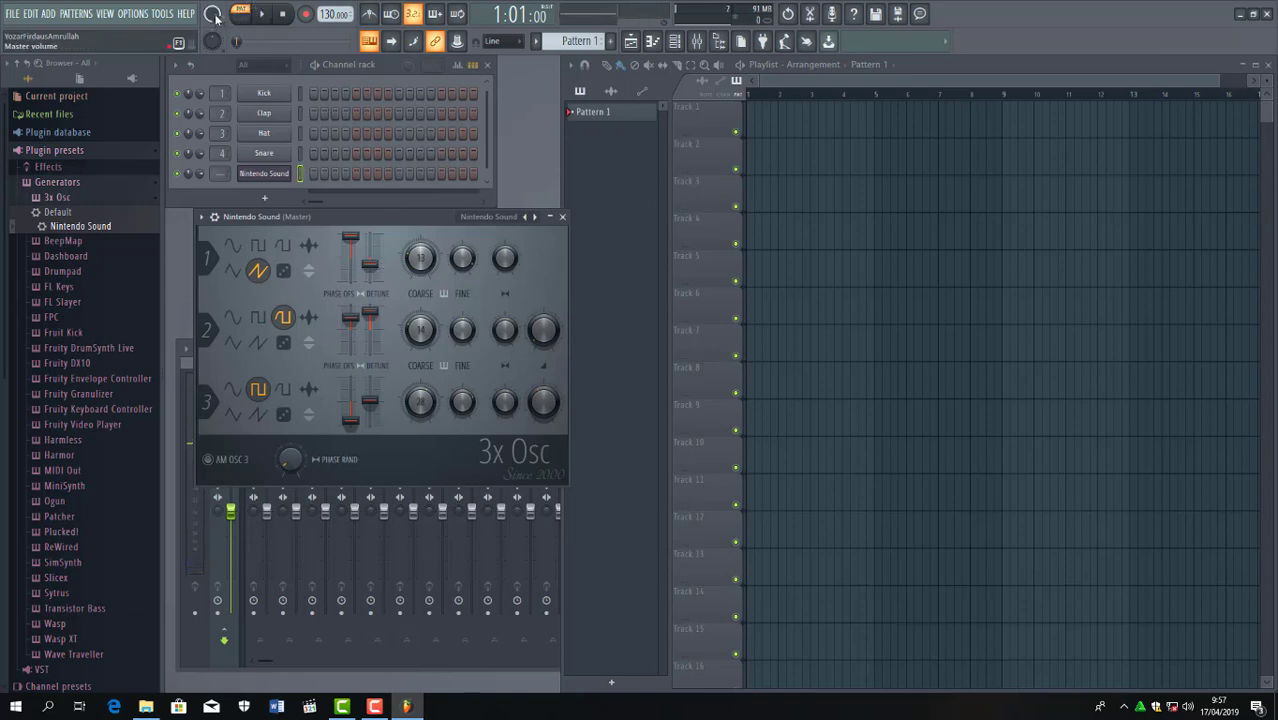
drag(214, 16, 214, 14)
key(s)
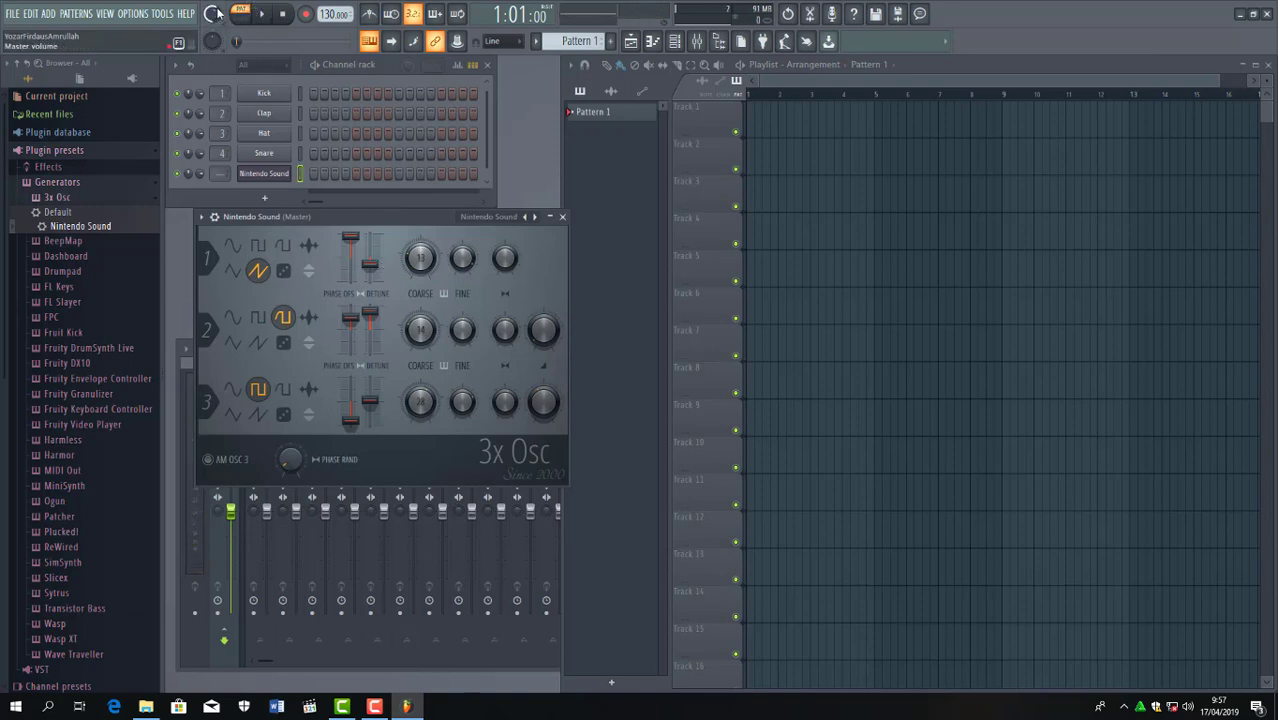